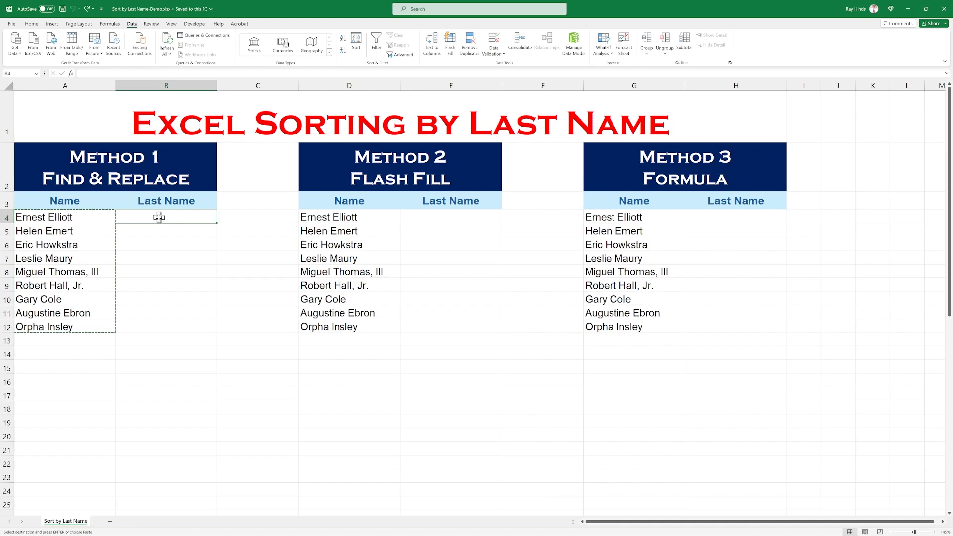
Paste the copied full names into the Method 1 Last Name column, B4:B12.
type("Ernest Elliott Helen Emert Eric Howkstra Leslie Maury Miguel Thomas, III Robert Hall, Jr. Gary Cole Augustine Ebron Orpha Insley")
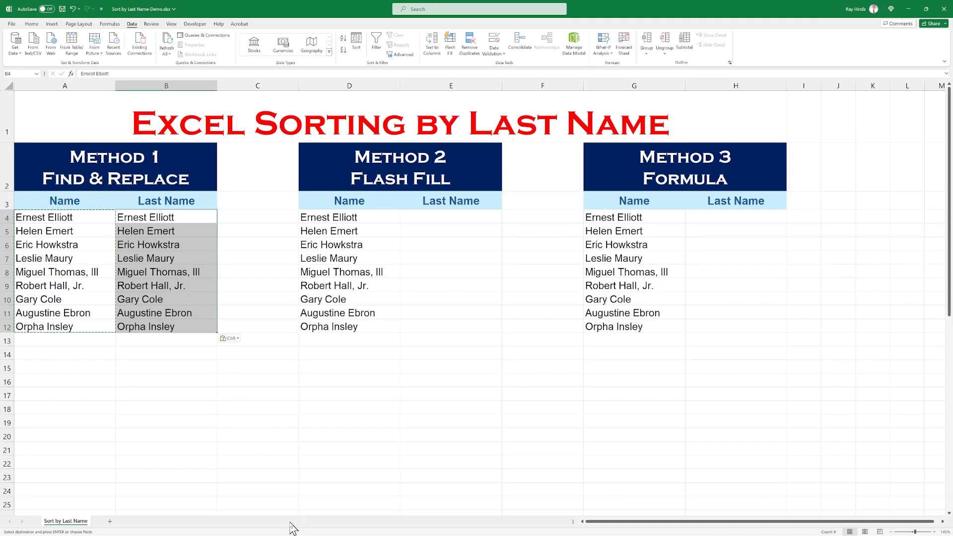
Try replacing an asterisk plus a space with nothing in B4:B12, first in single cells and once for all remaining names.
key("ctrl+h")
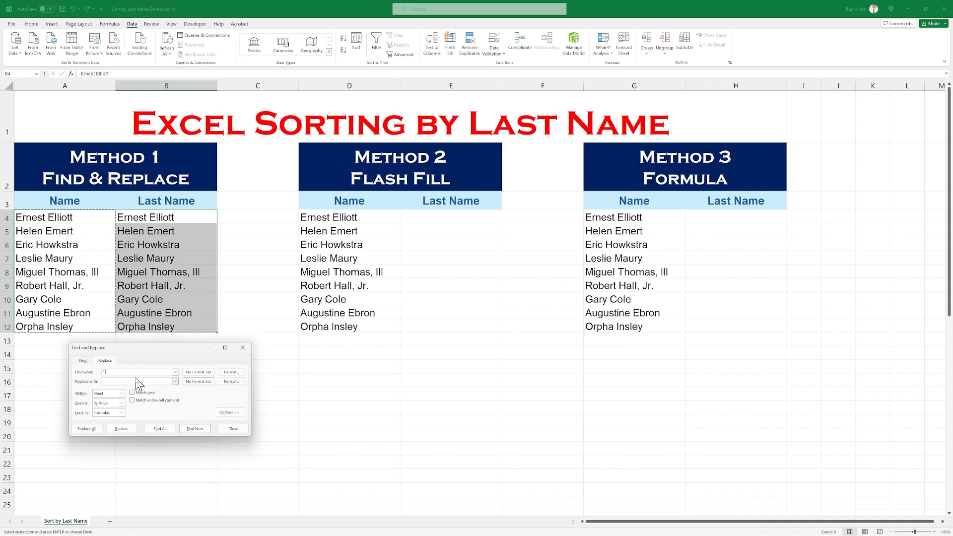
left_click(111, 382)
left_click(121, 429)
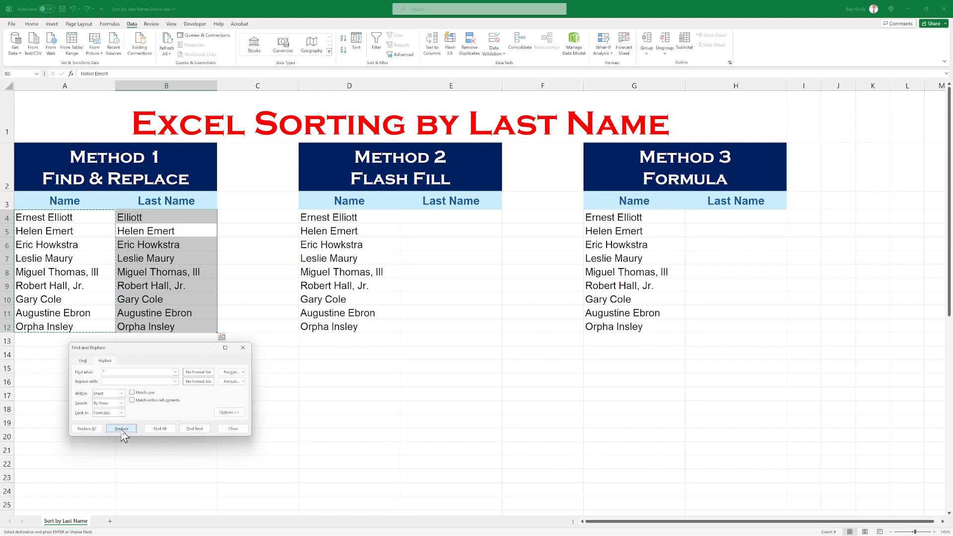
left_click(122, 429)
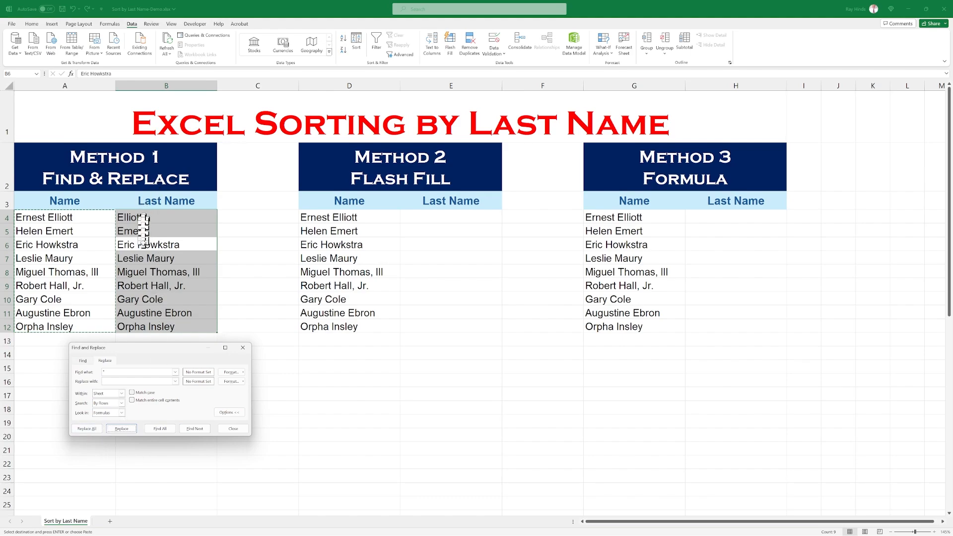
left_click(88, 430)
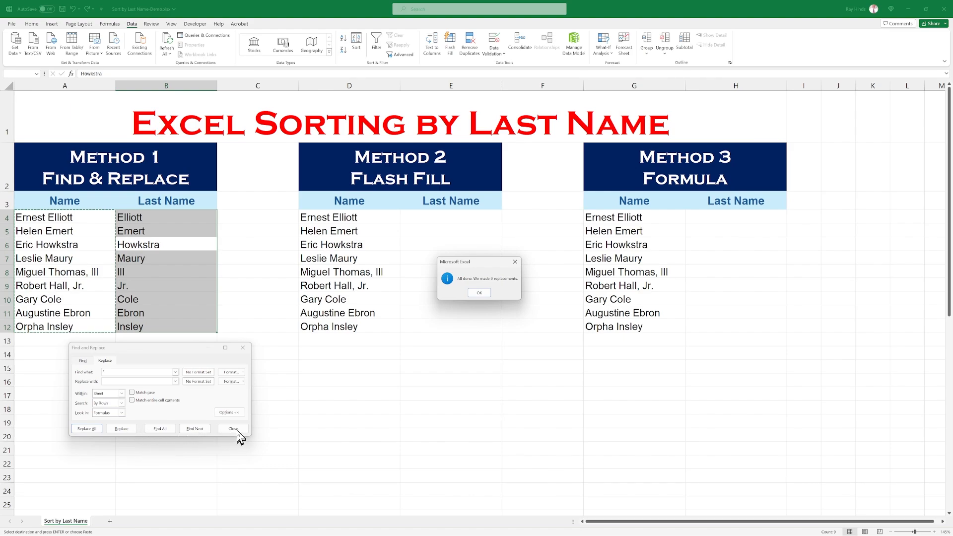
left_click(485, 296)
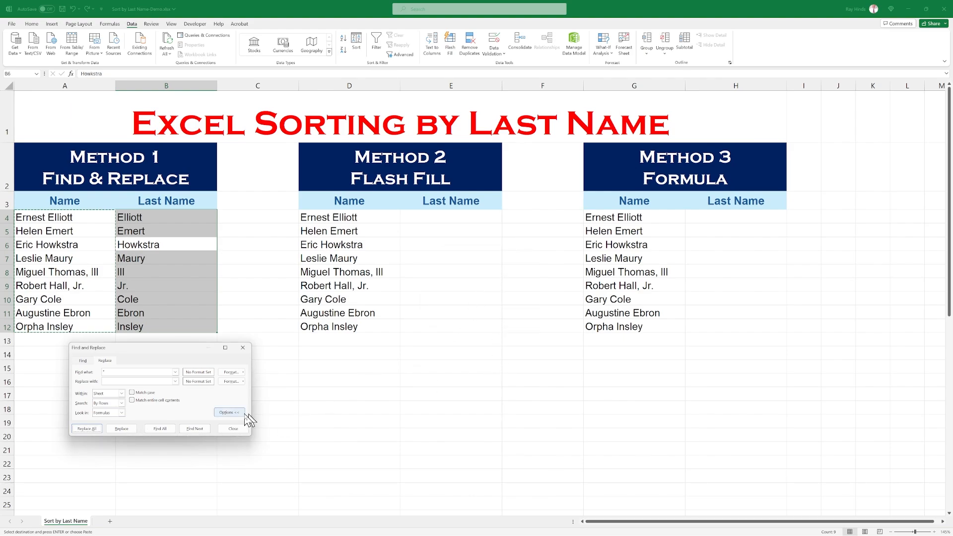
left_click(230, 429)
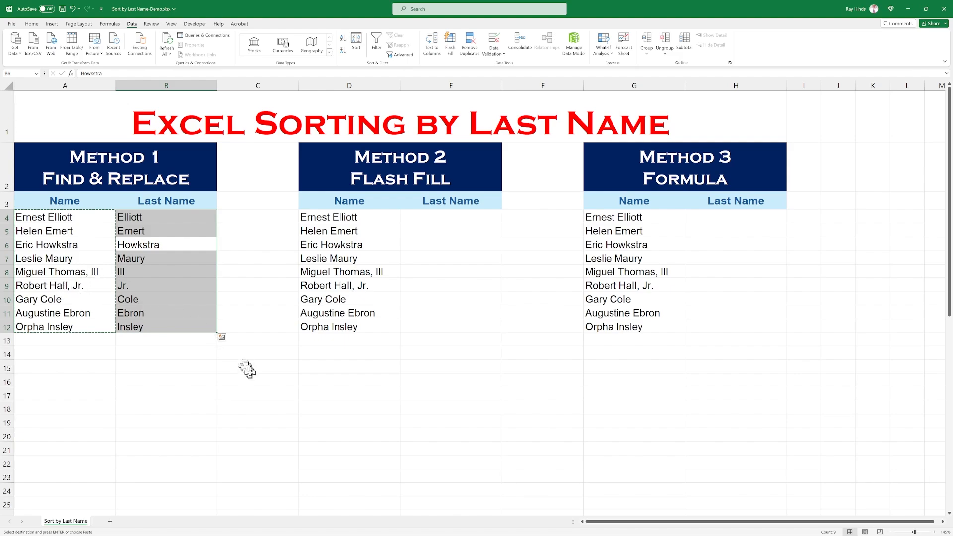
Undo all the replacements made in the Method 1 Last Name column.
key("ctrl+z")
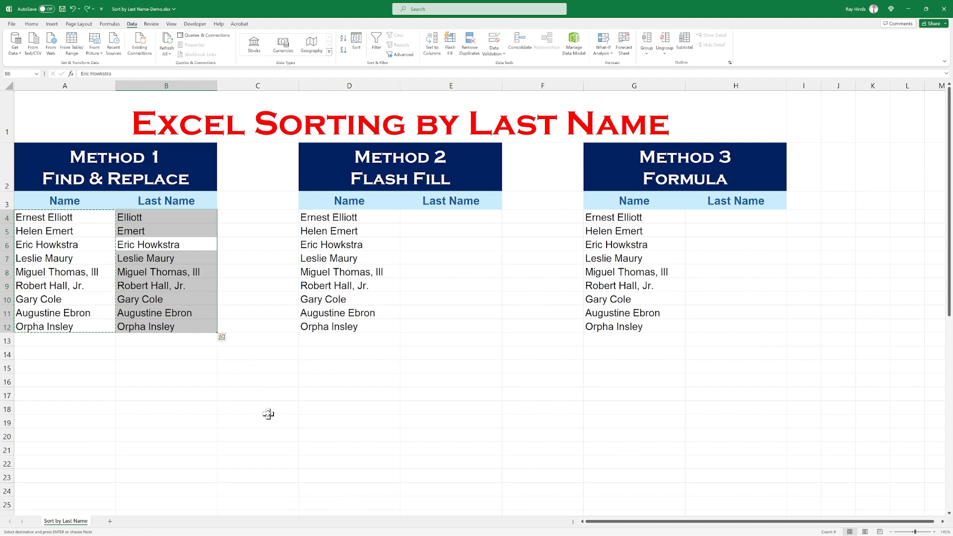
key("ctrl+z")
key("ctrl+z")
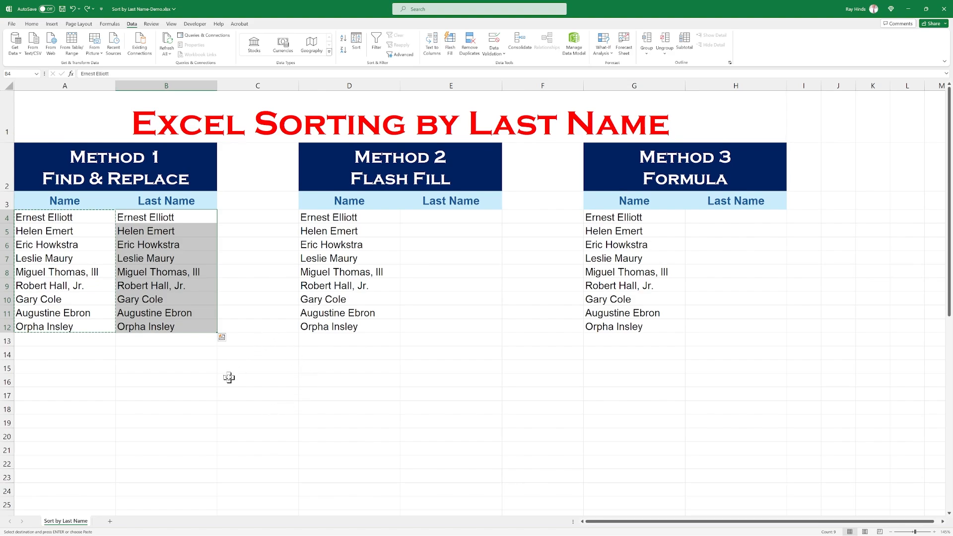
Delete the ", III" suffix from the name in B8 and the ", Jr." suffix from the name in B9.
left_click(189, 314)
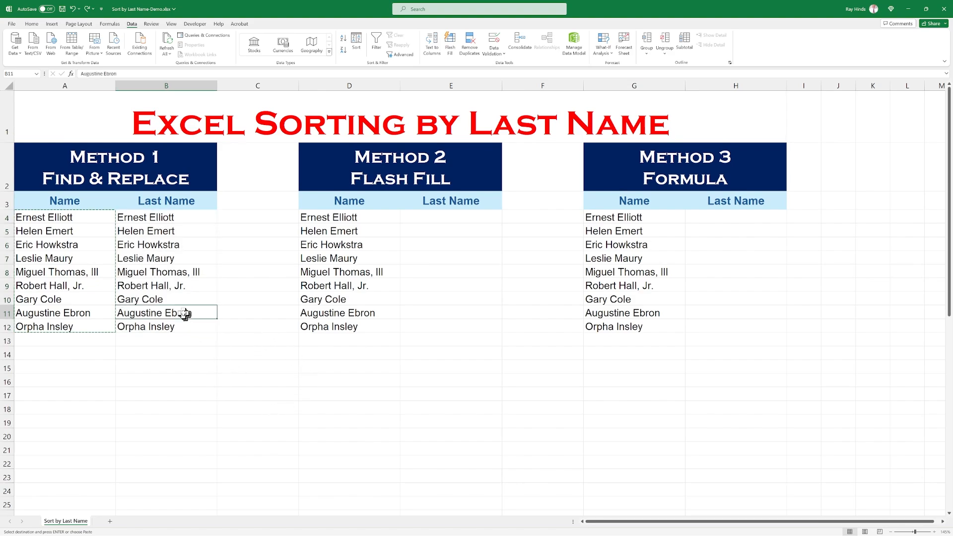
left_click(200, 272)
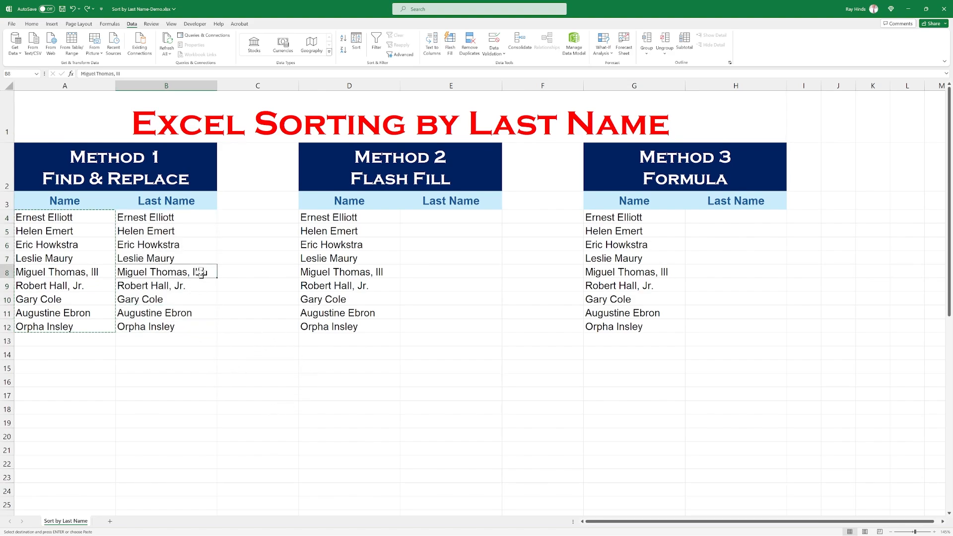
left_click(130, 73)
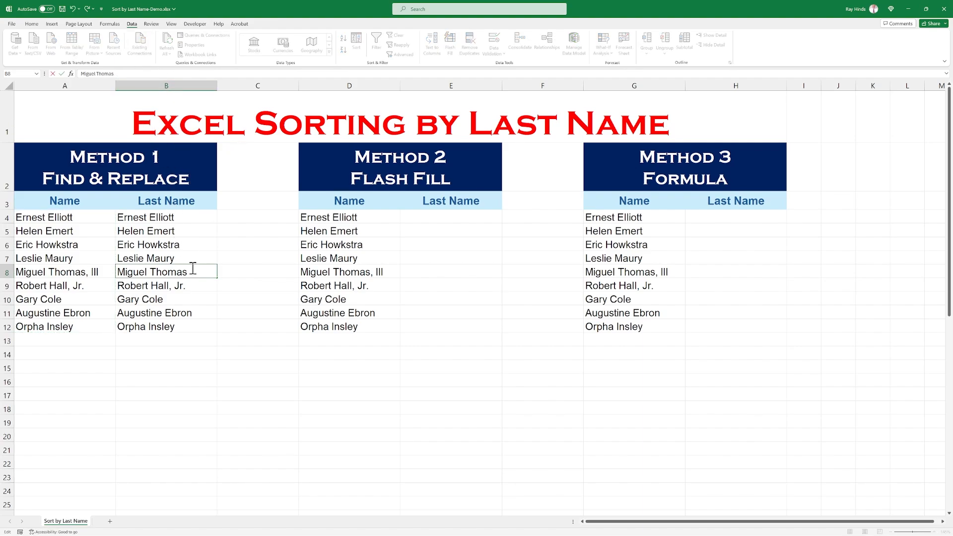
left_click(191, 285)
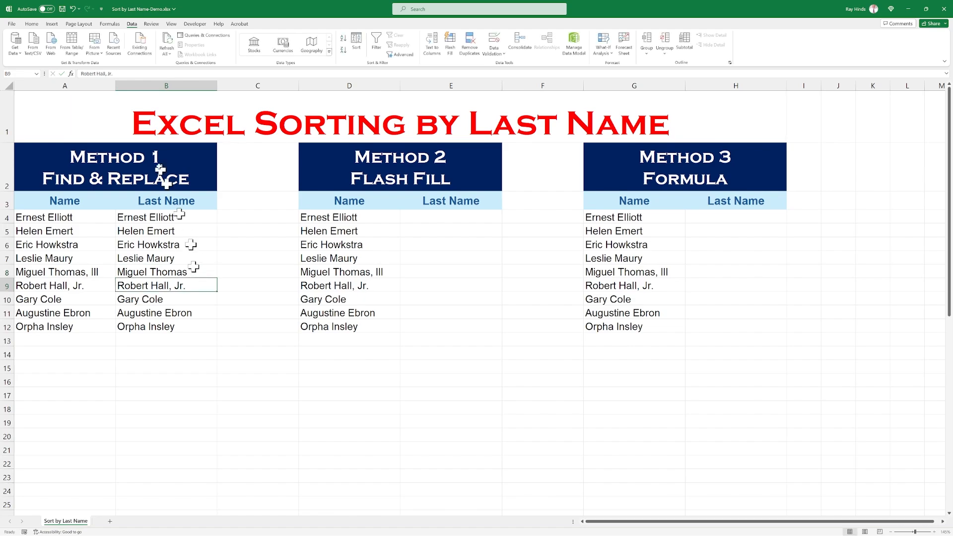
left_click(118, 76)
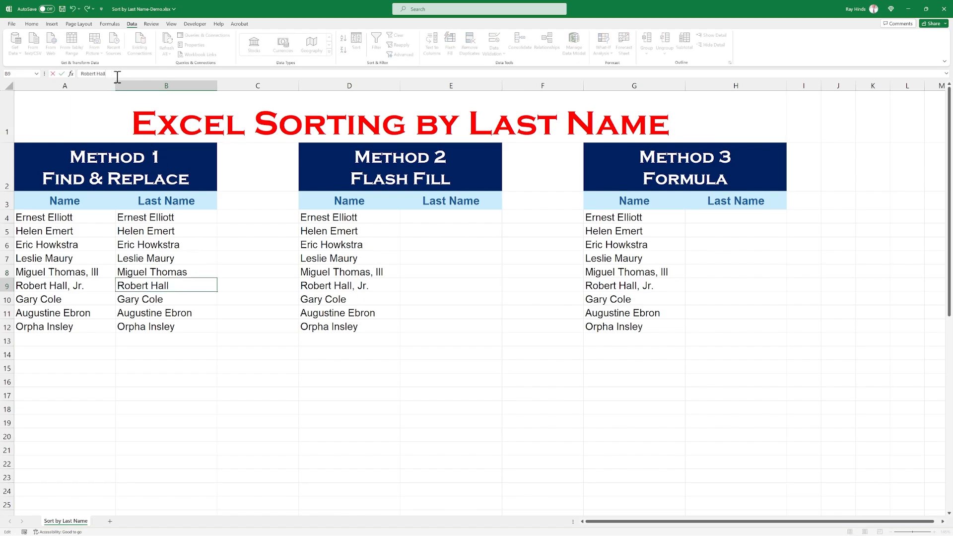
key("Return")
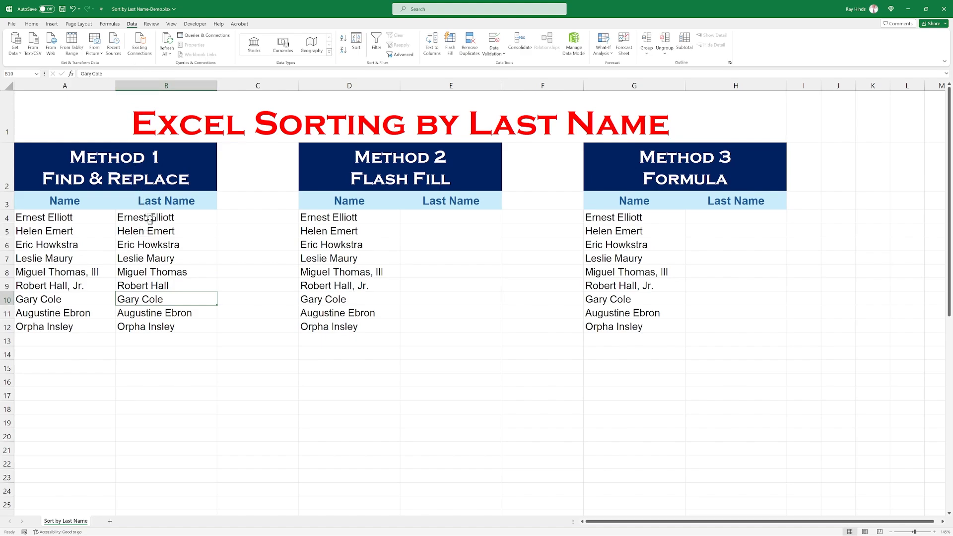
Strip the first names from B4:B12 by replacing every match of an asterisk plus a space with nothing.
left_click_drag(150, 219, 143, 326)
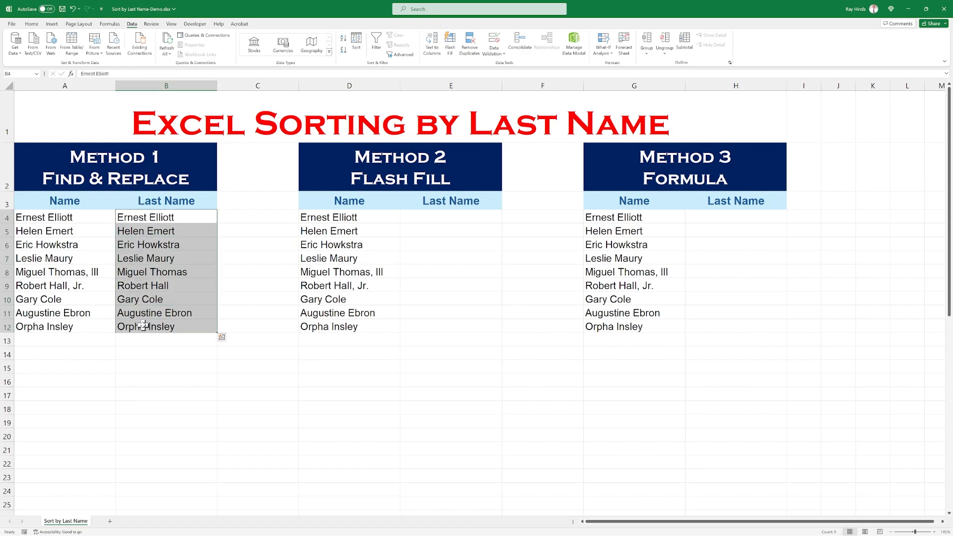
key("ctrl+h")
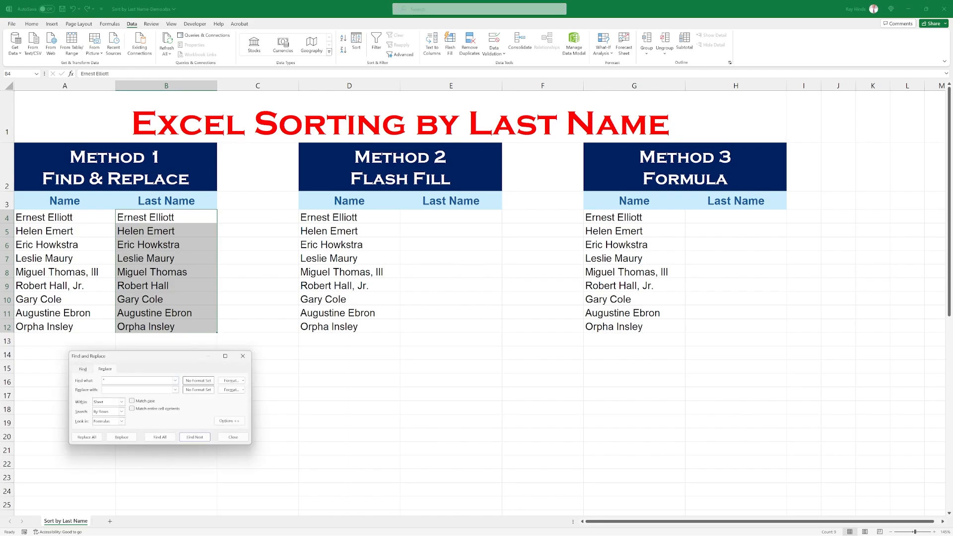
left_click(193, 436)
left_click(193, 436)
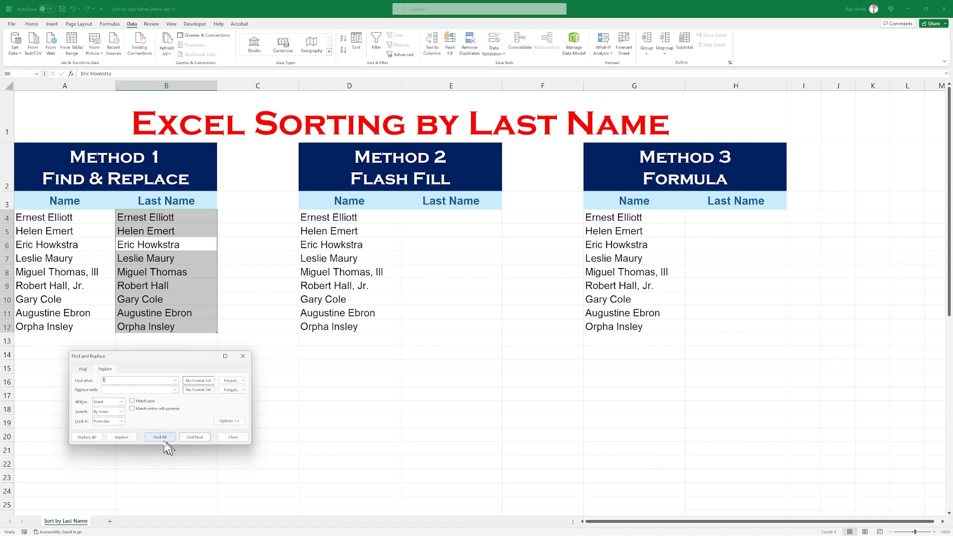
left_click(88, 437)
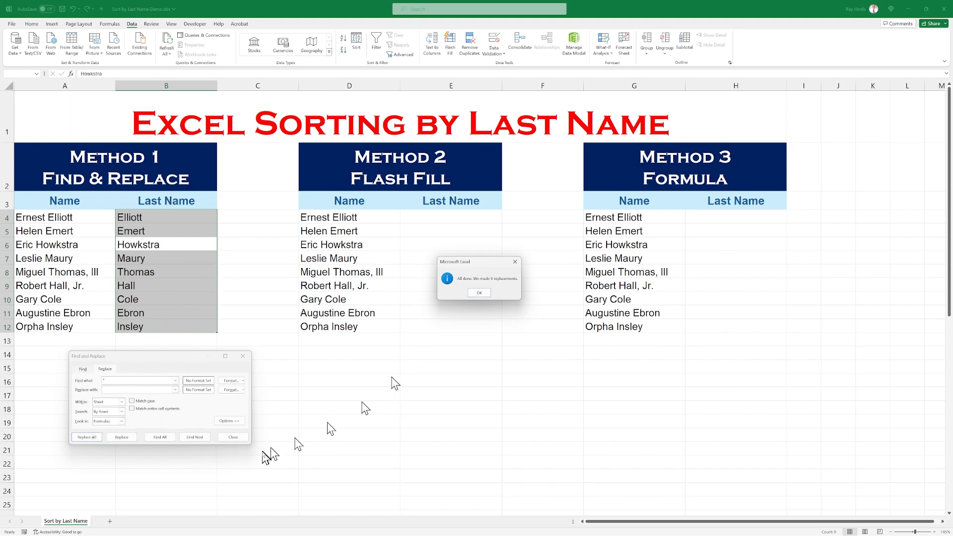
left_click(480, 293)
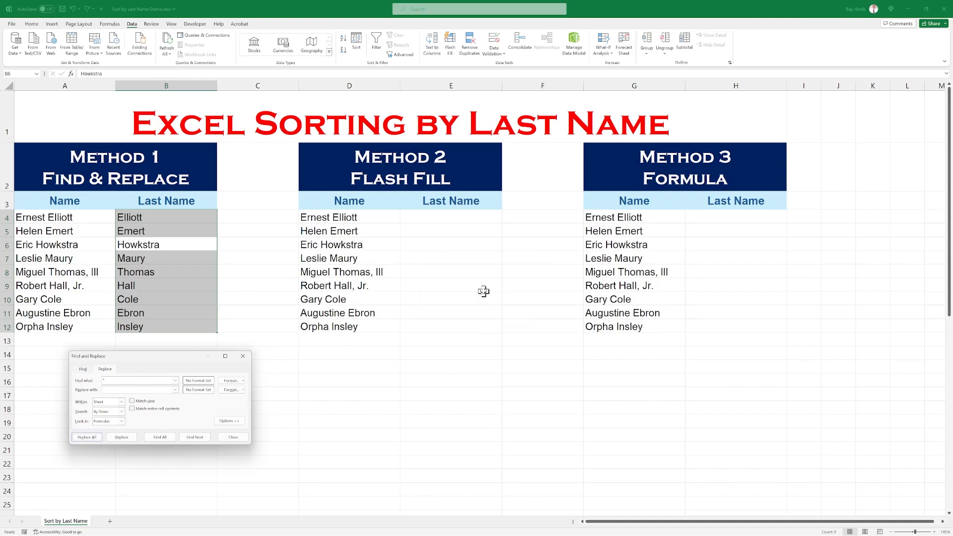
left_click(233, 437)
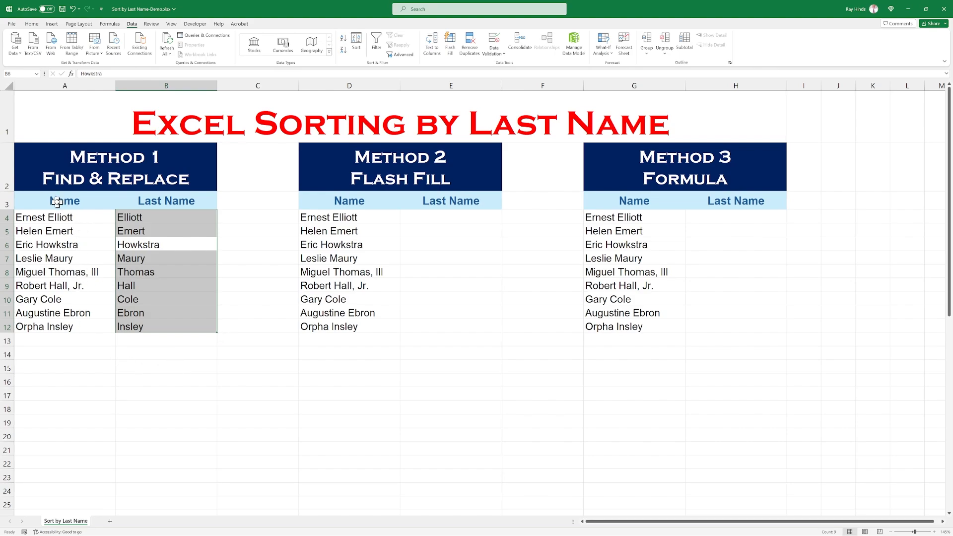
Custom sort the Method 1 table, A3:B12 with headers, by Last Name on cell values from A to Z.
left_click_drag(56, 202, 148, 325)
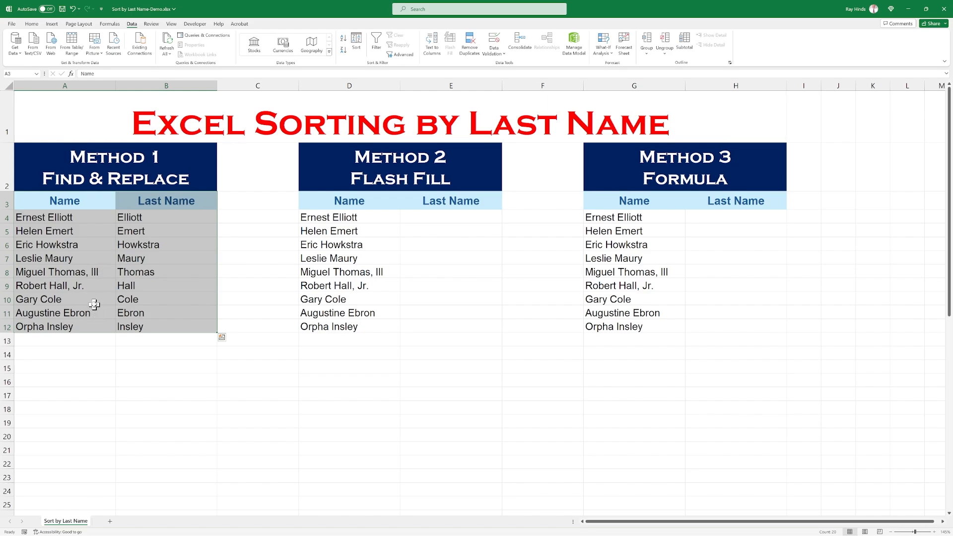
left_click(31, 25)
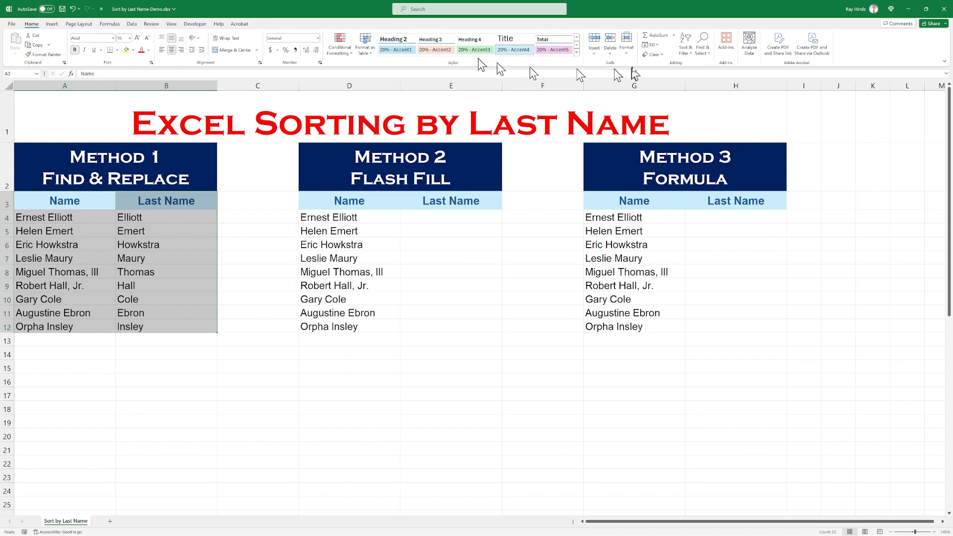
left_click(686, 51)
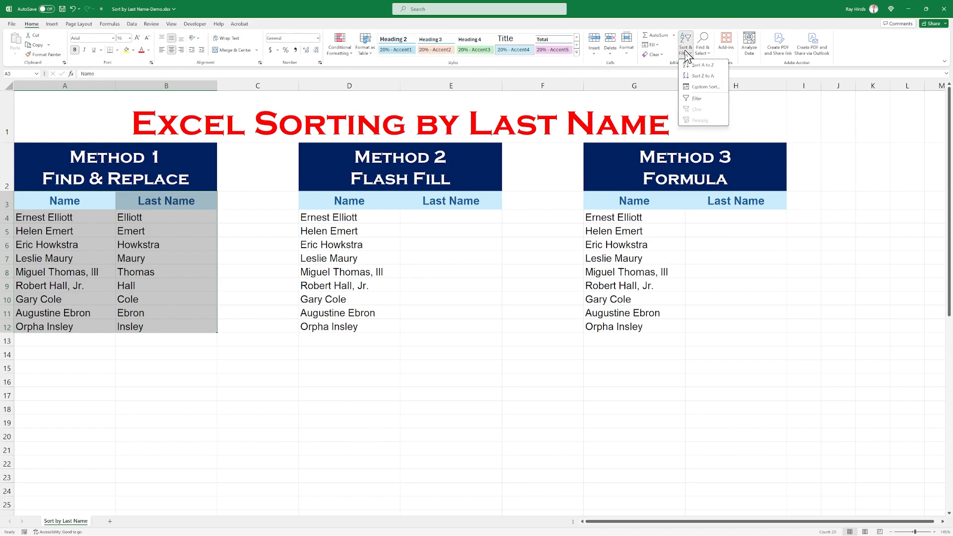
left_click(701, 87)
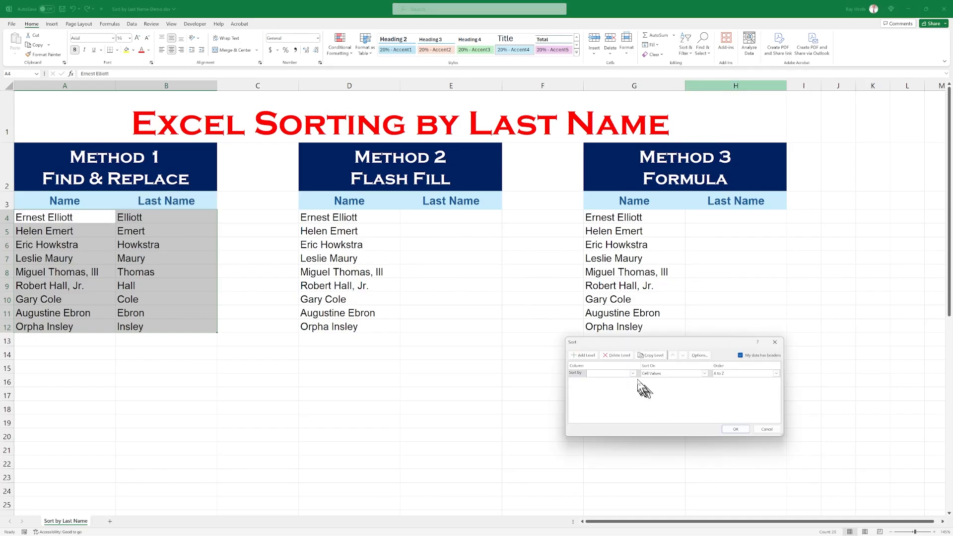
left_click(633, 374)
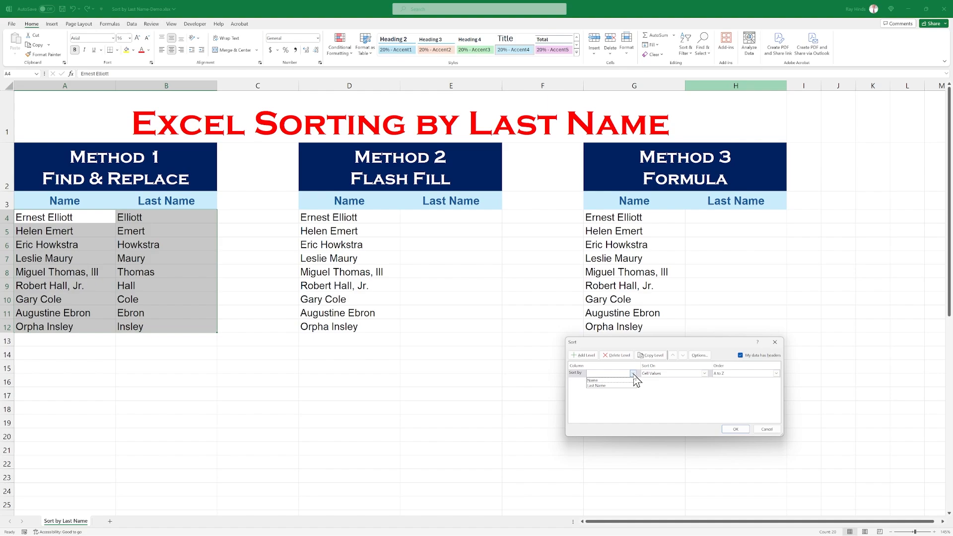
left_click(602, 386)
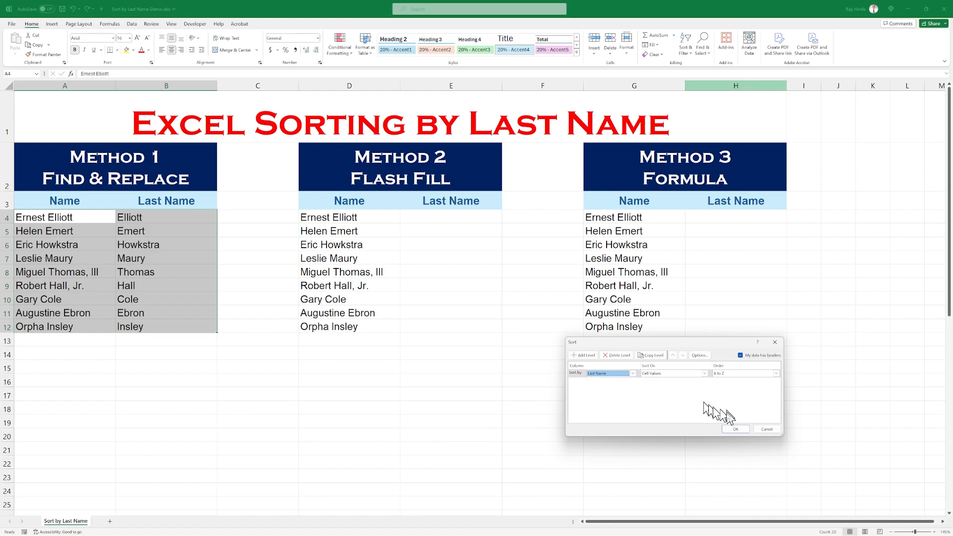
left_click(734, 429)
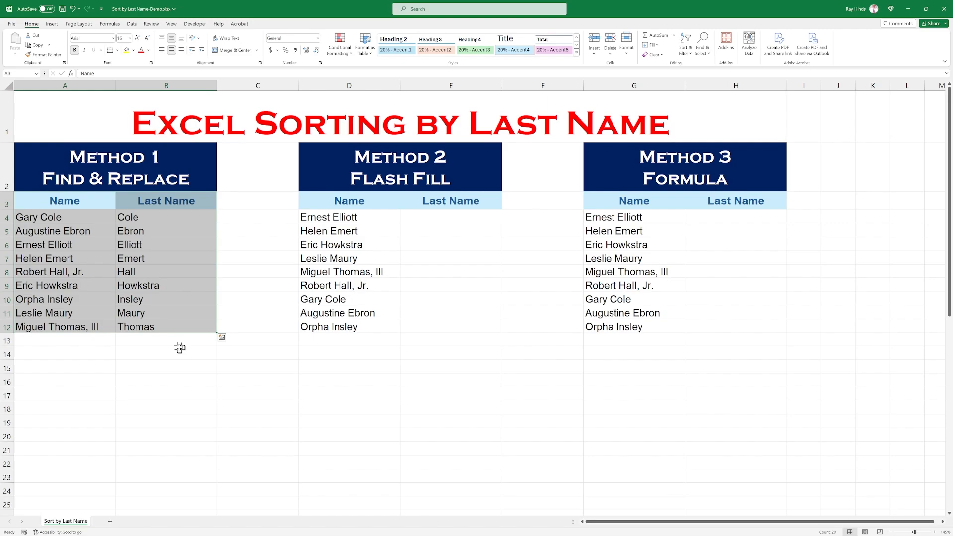
Switch to the slide show, reveal the Method 2 Flash-Fill bullet, and return to the Excel workbook.
left_click(276, 392)
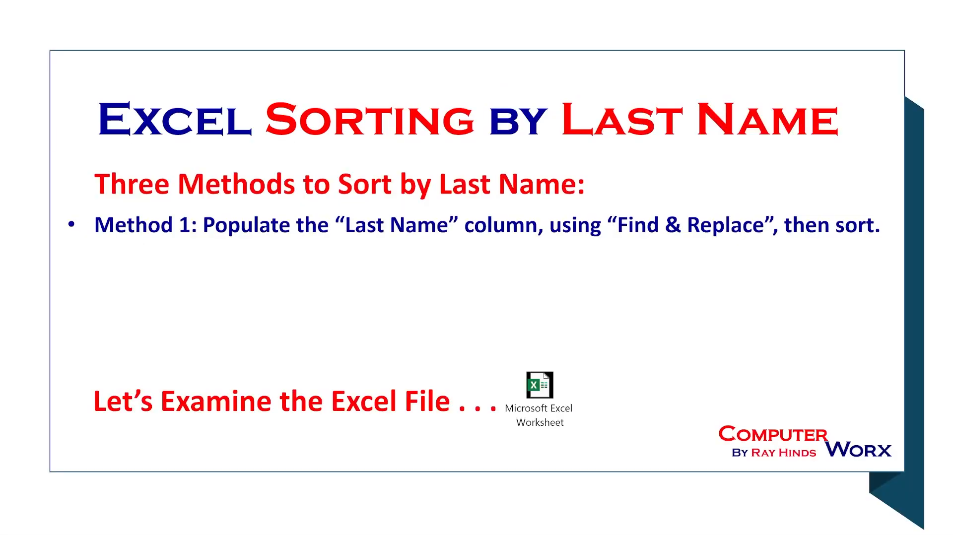
left_click(180, 285)
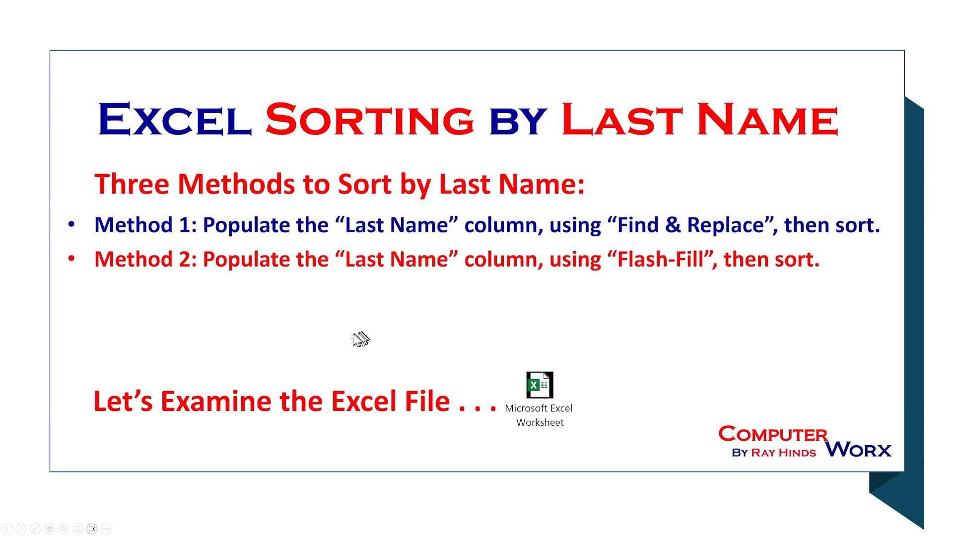
key("alt+Tab")
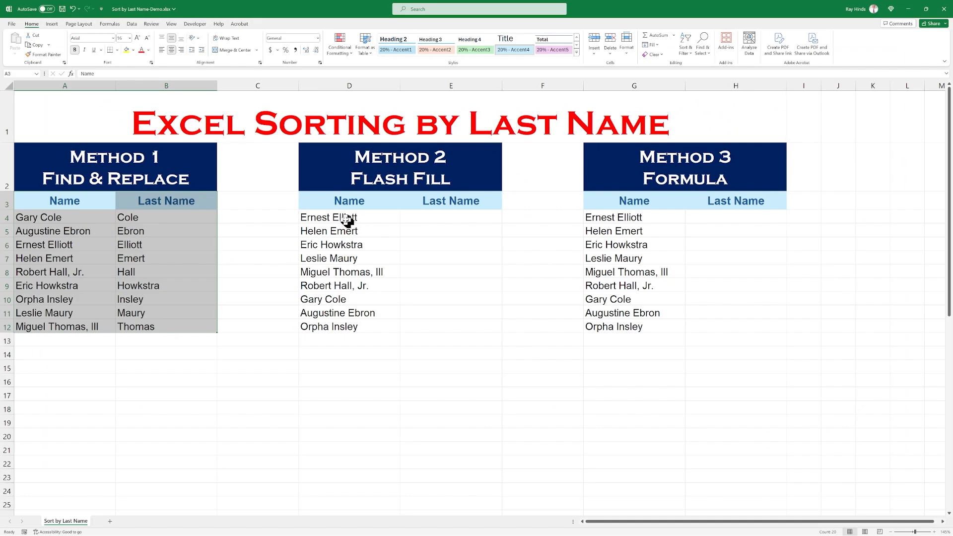
Delete the ", III" suffix from the name in D8 and the ", Jr." suffix from the name in D9.
left_click(427, 217)
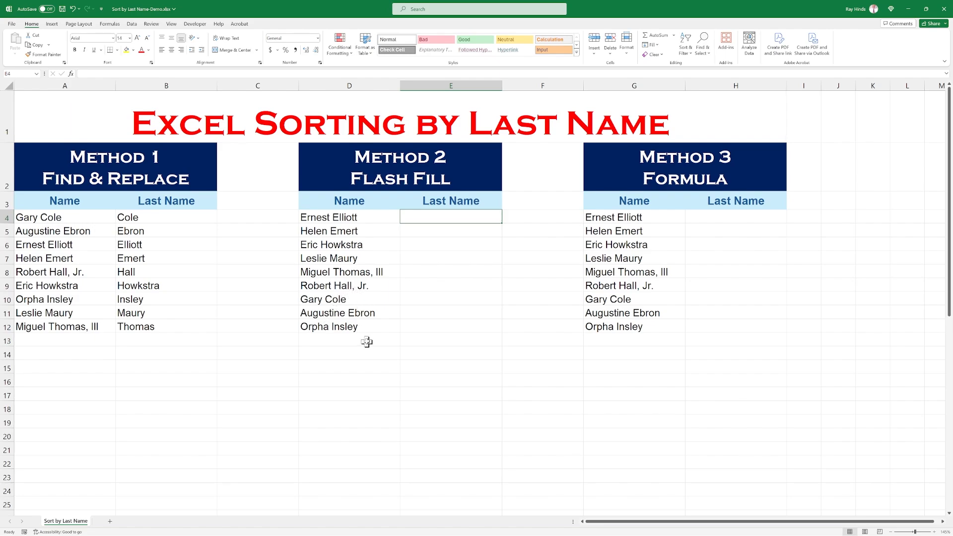
left_click(364, 274)
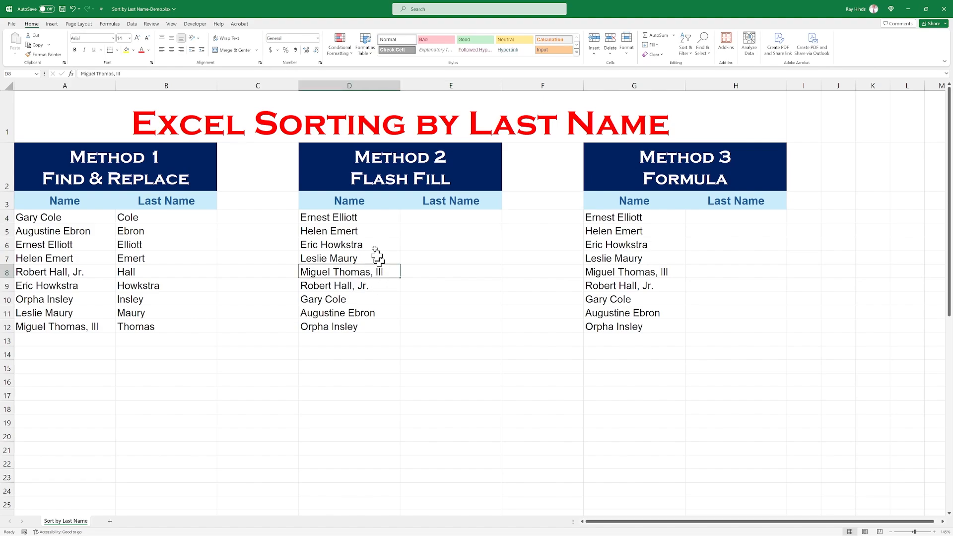
left_click(133, 74)
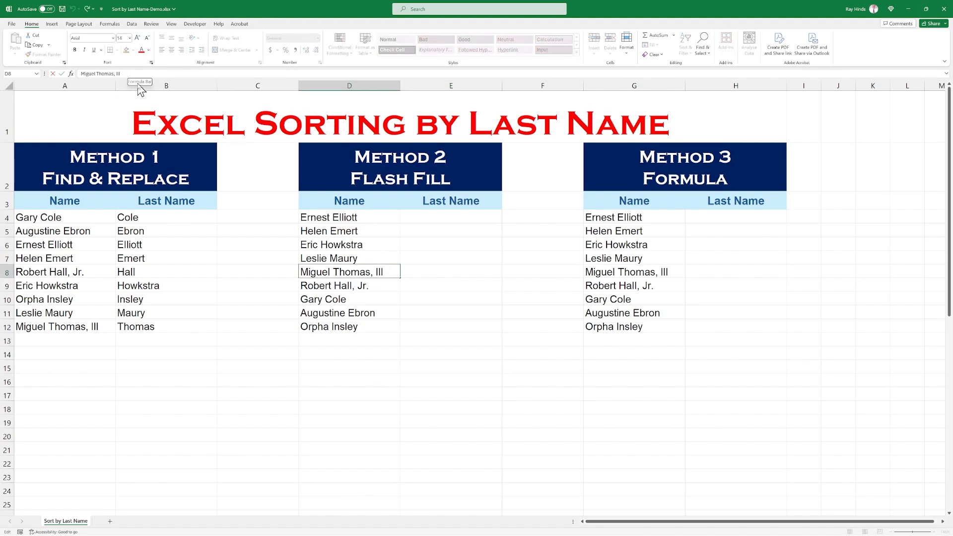
key("BackSpace")
key("BackSpace")
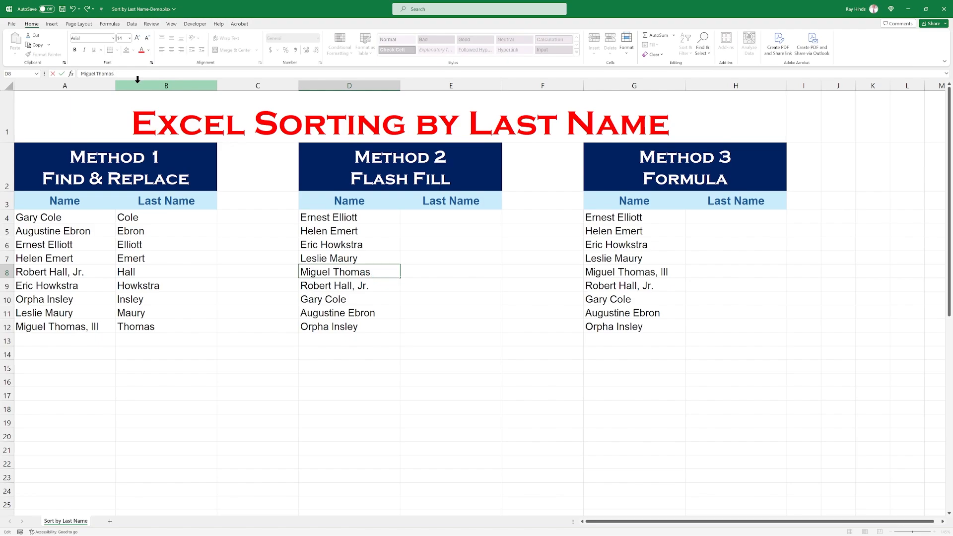
left_click(380, 286)
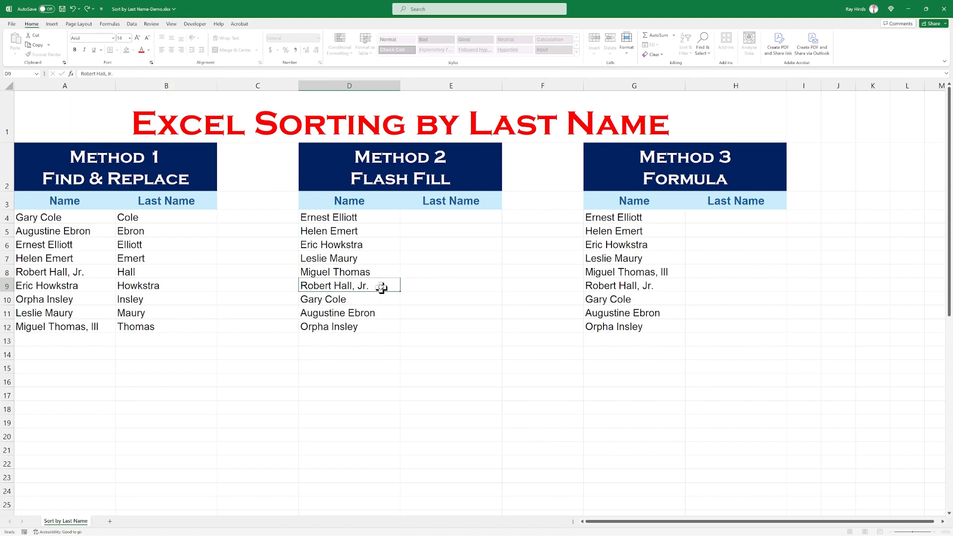
left_click(136, 76)
Enter the last name of the person in D4 into E4, and Flash Fill the rest of E4:E12 from it.
left_click(429, 219)
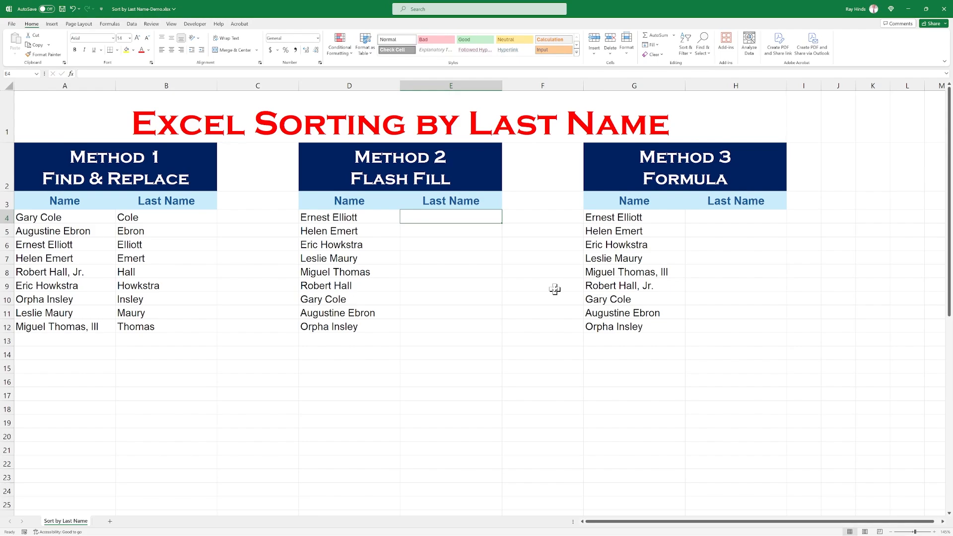
type("Elliott")
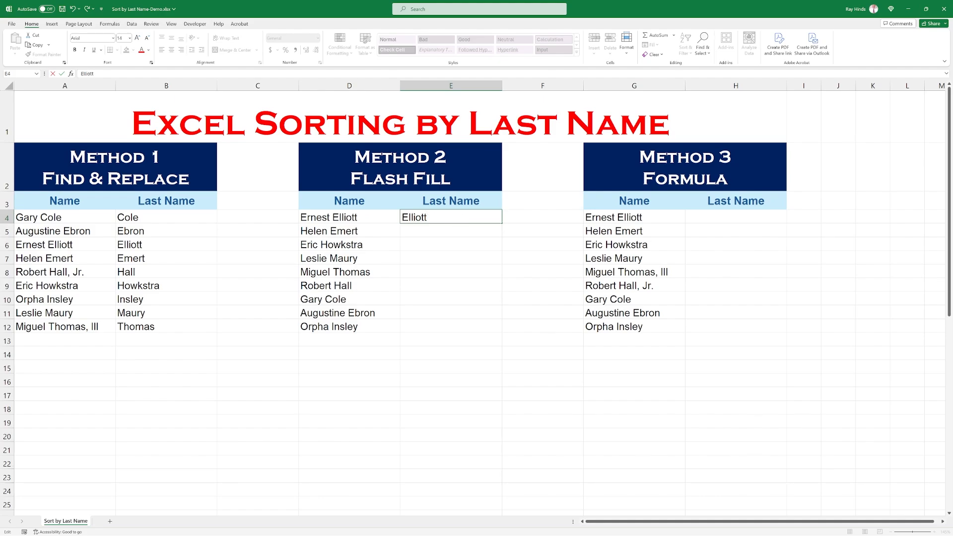
key("ctrl+Return")
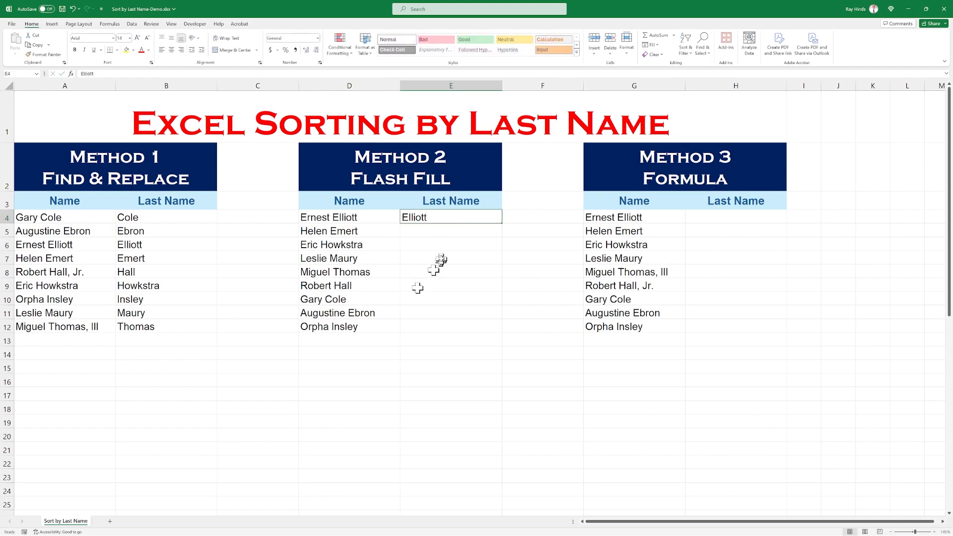
left_click_drag(433, 217, 433, 326)
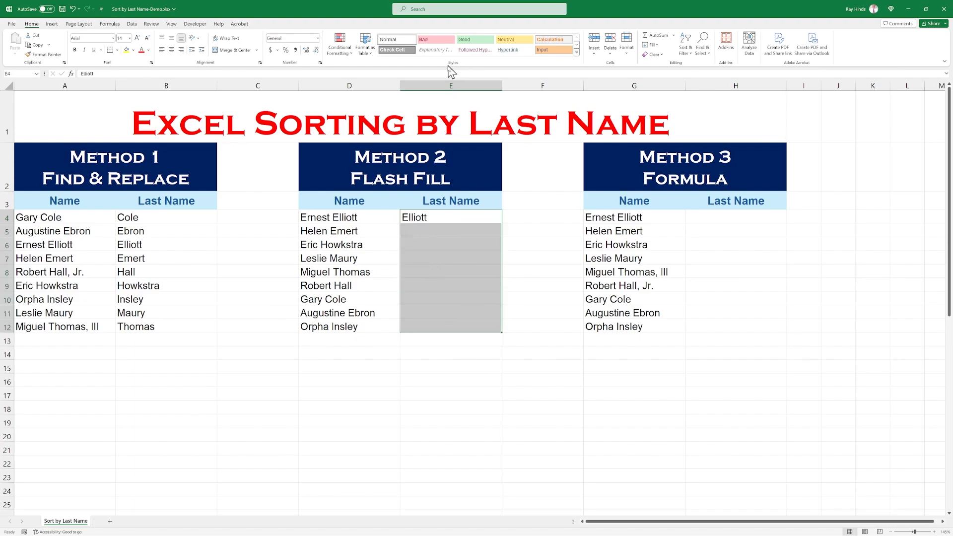
left_click(132, 24)
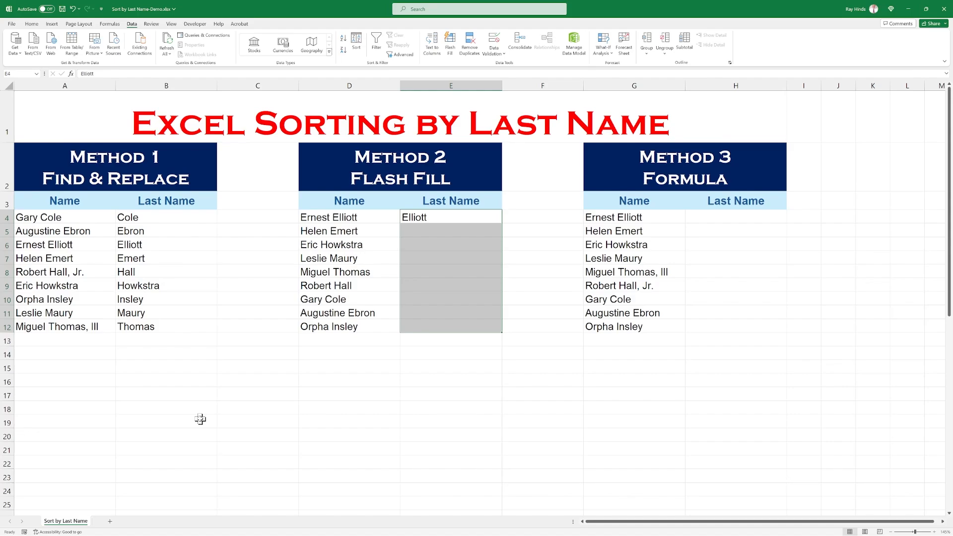
key("ctrl+e")
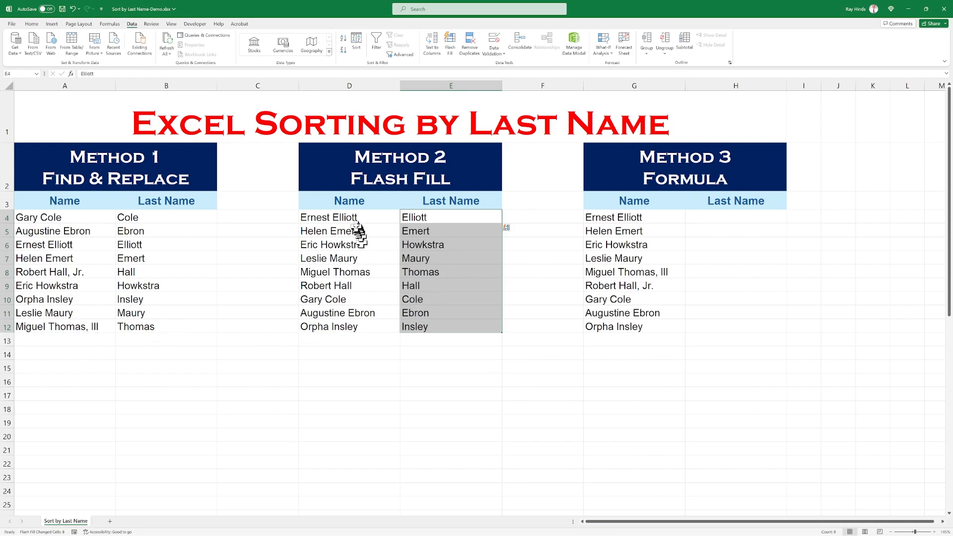
Custom sort the Method 2 table, D3:E12 with headers, by Last Name on cell values from A to Z.
left_click_drag(343, 202, 449, 325)
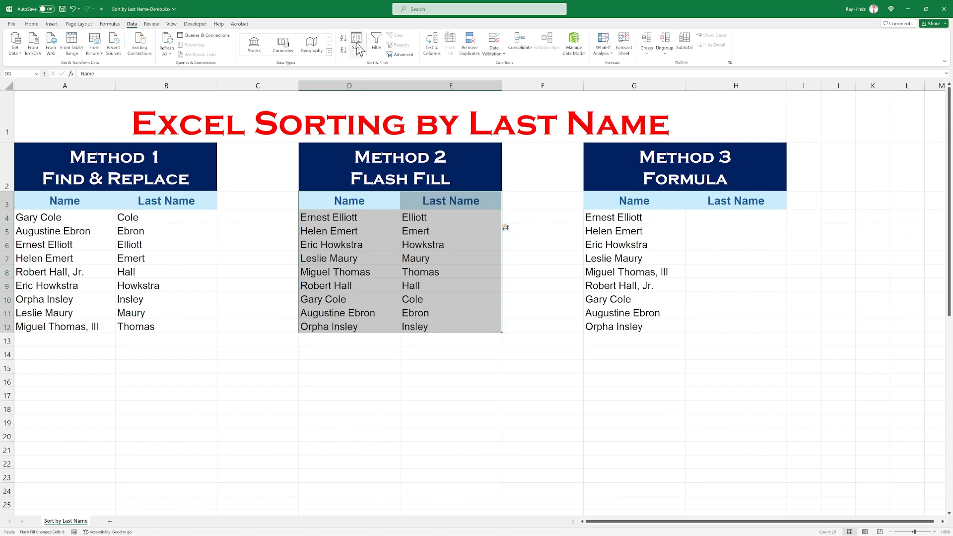
left_click(358, 49)
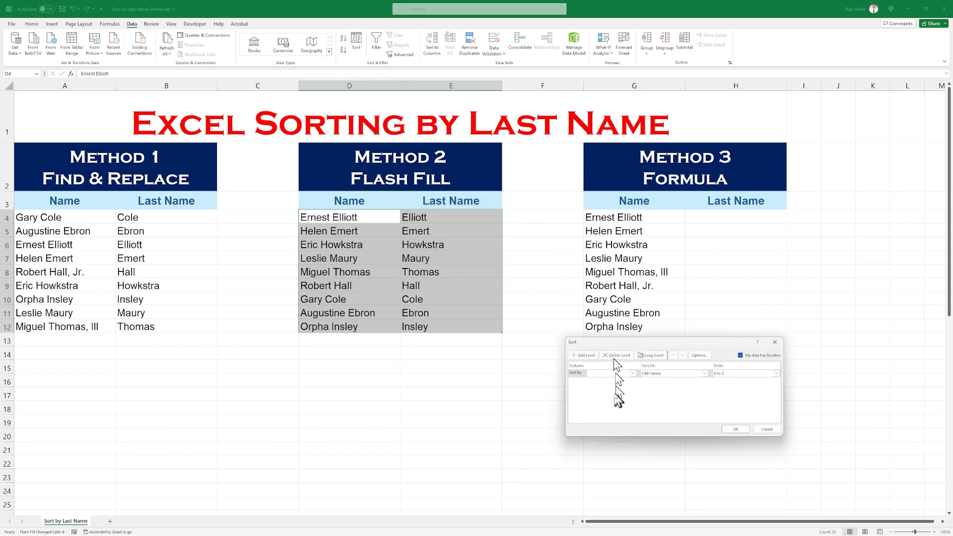
left_click(633, 374)
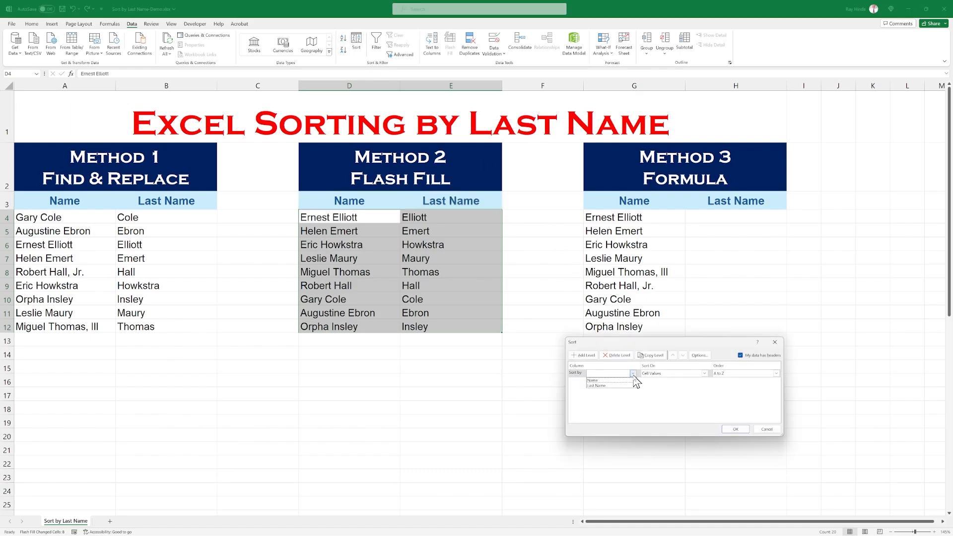
left_click(603, 385)
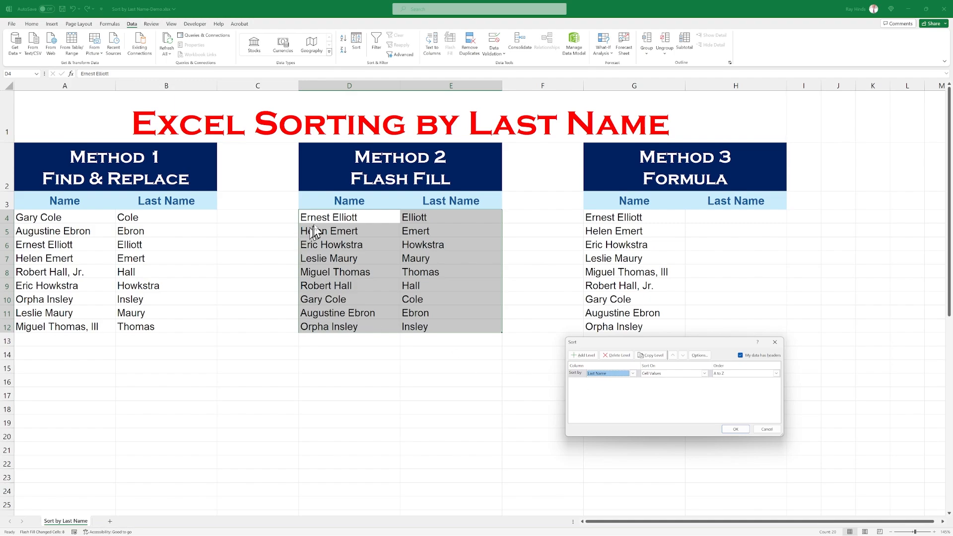
left_click(736, 429)
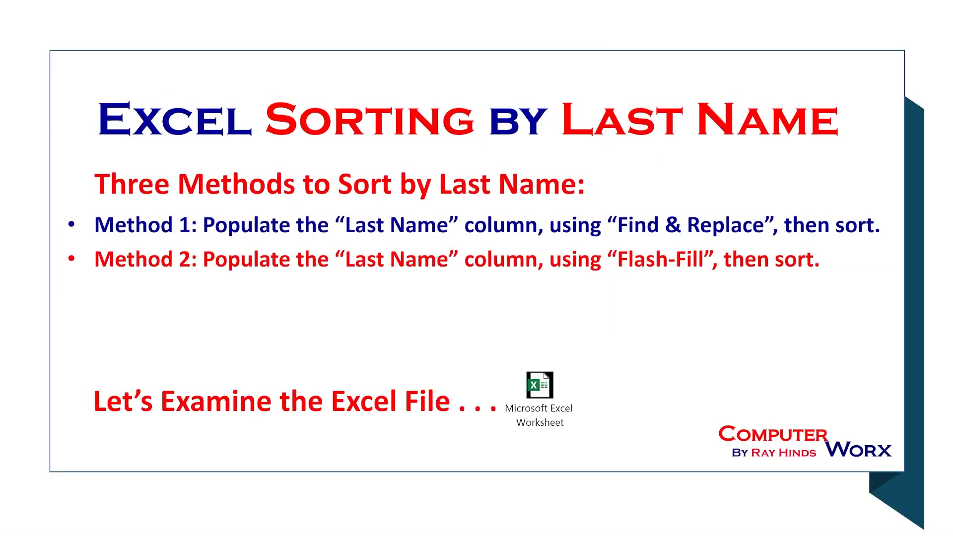
Reveal the Method 3 dynamic formula bullet in the slide show and return to the Excel workbook.
left_click(315, 330)
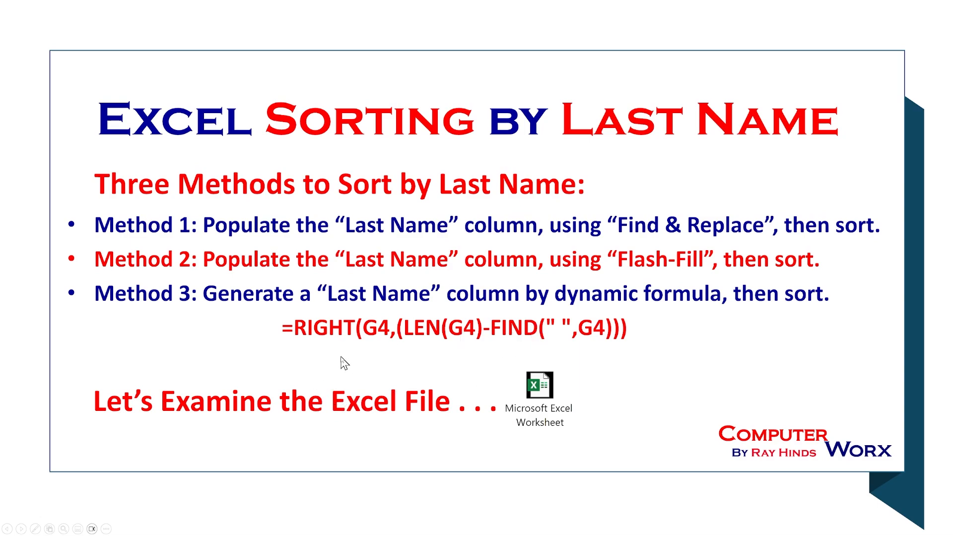
left_click(527, 405)
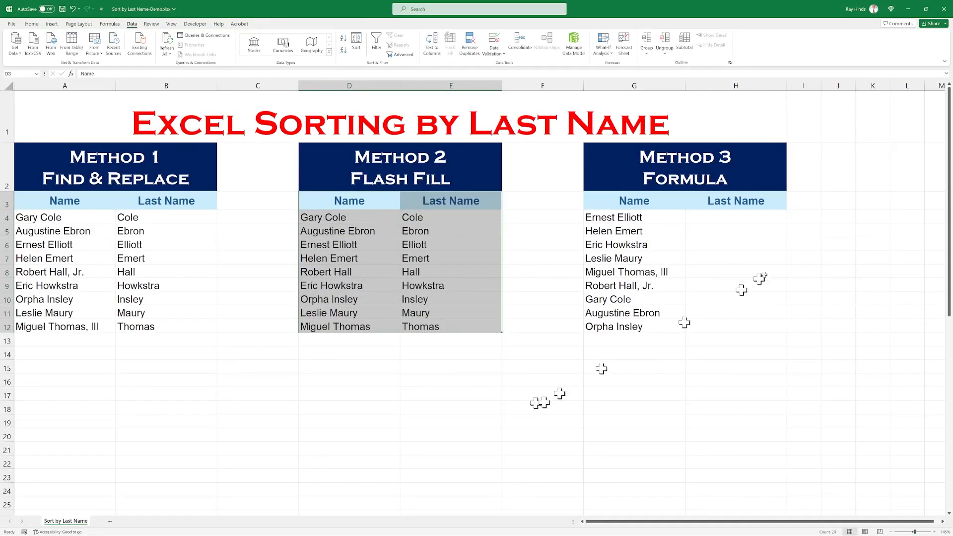
Copy the formula text RIGHT(G4,(LEN(G4)-FIND(" ",G4))) from A30 into H4 of the Method 3 table.
left_click(708, 217)
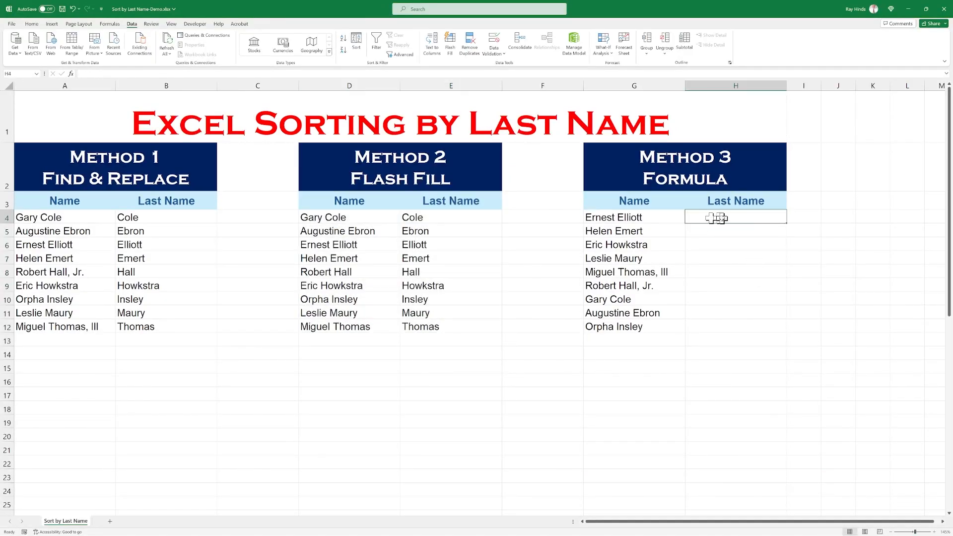
scroll(257, 425, "down", 1)
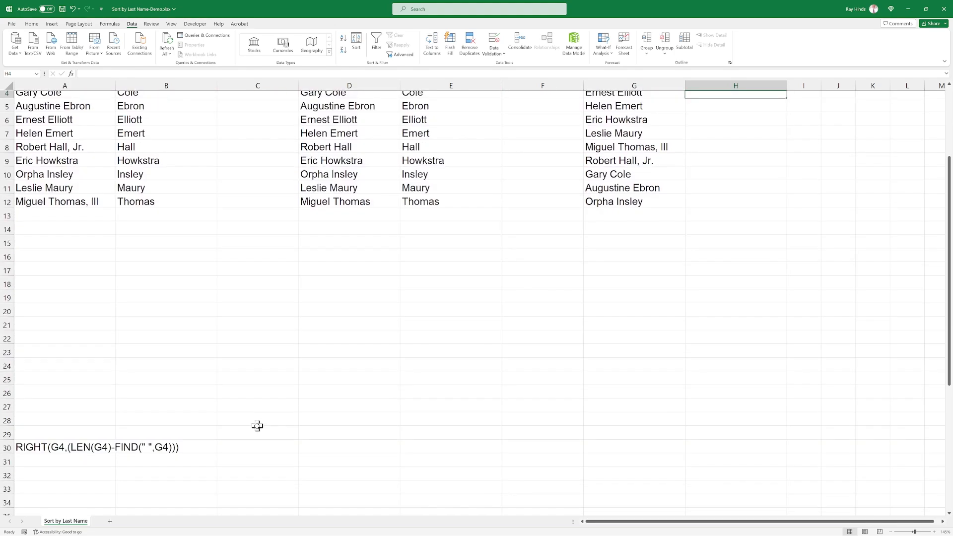
left_click(33, 448)
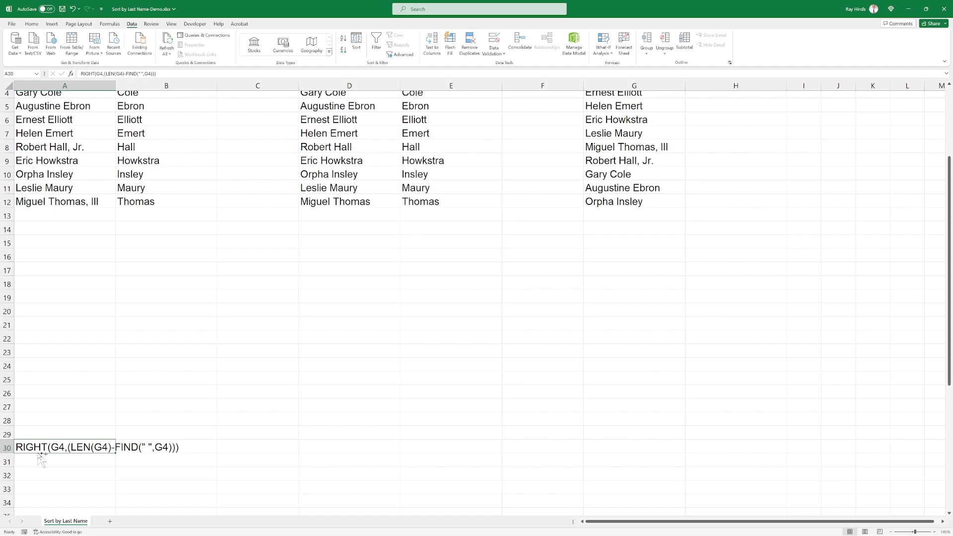
key("ctrl+c")
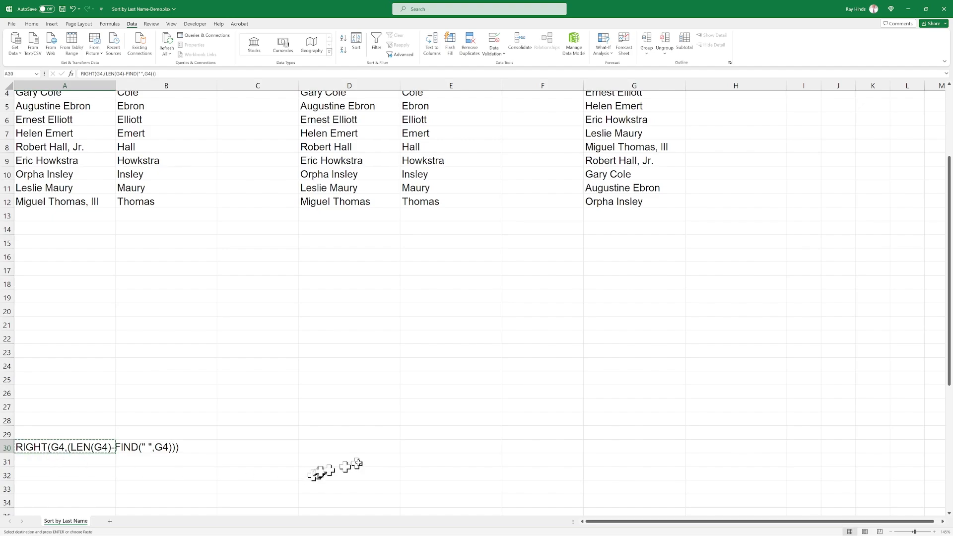
scroll(407, 447, "up", 1)
left_click(698, 217)
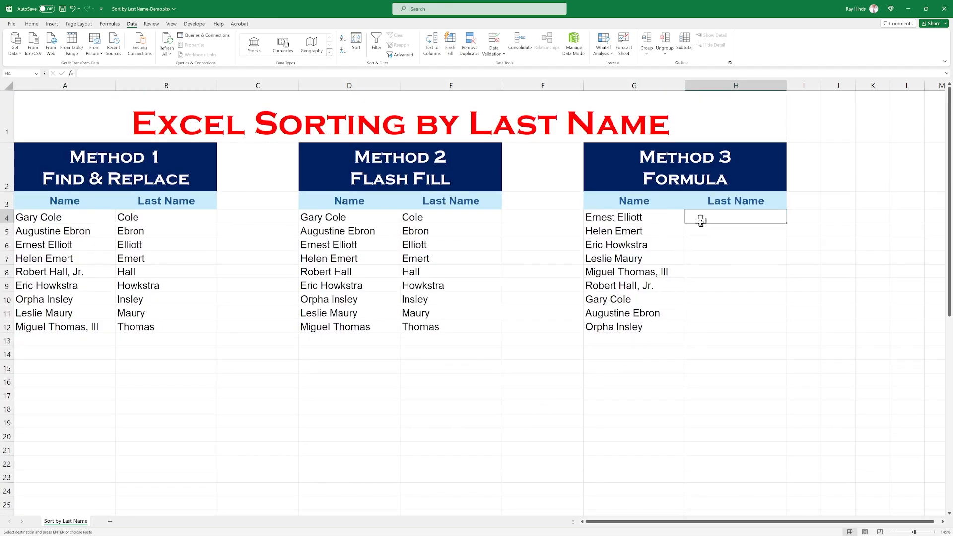
key("ctrl+v")
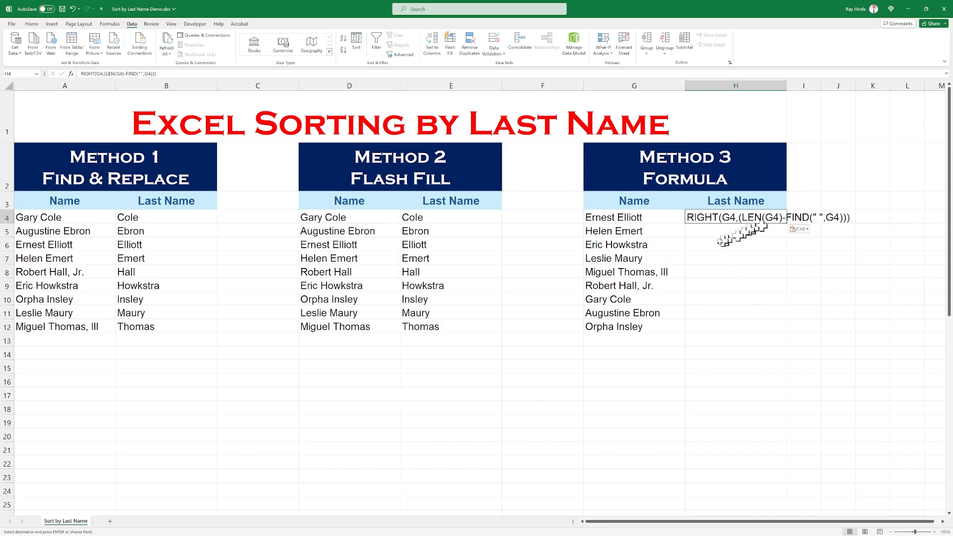
Turn the text in H4 into a formula by adding a leading equals sign, and fill it down through H12.
left_click(81, 73)
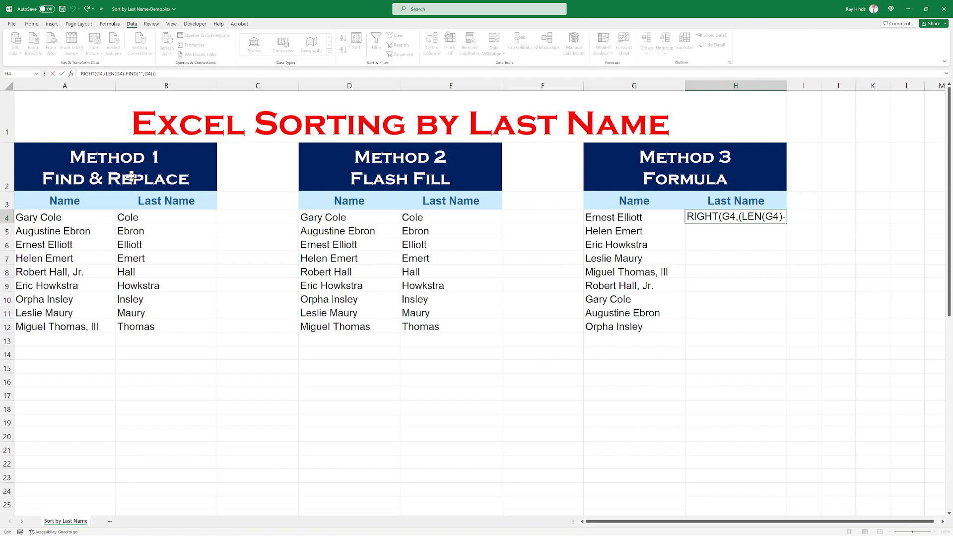
type("=")
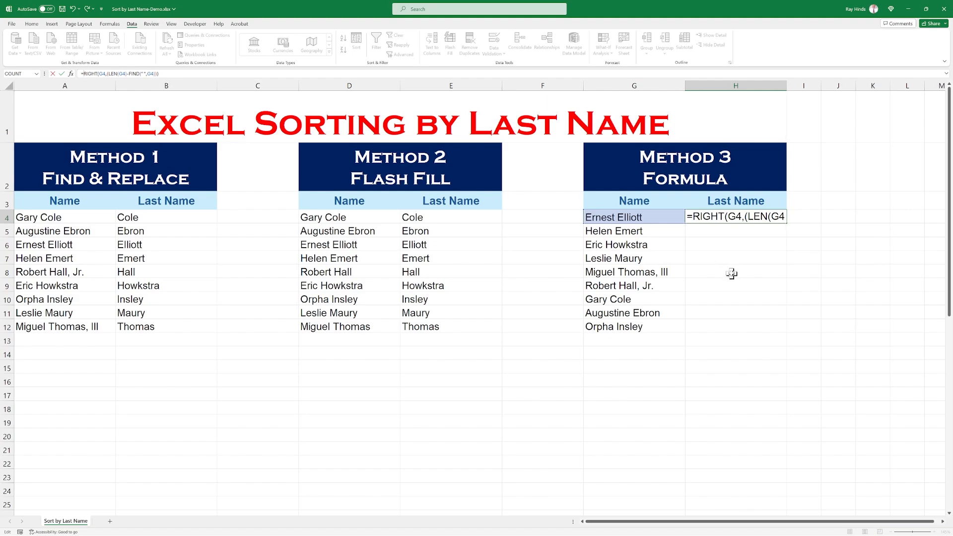
key("ctrl+Return")
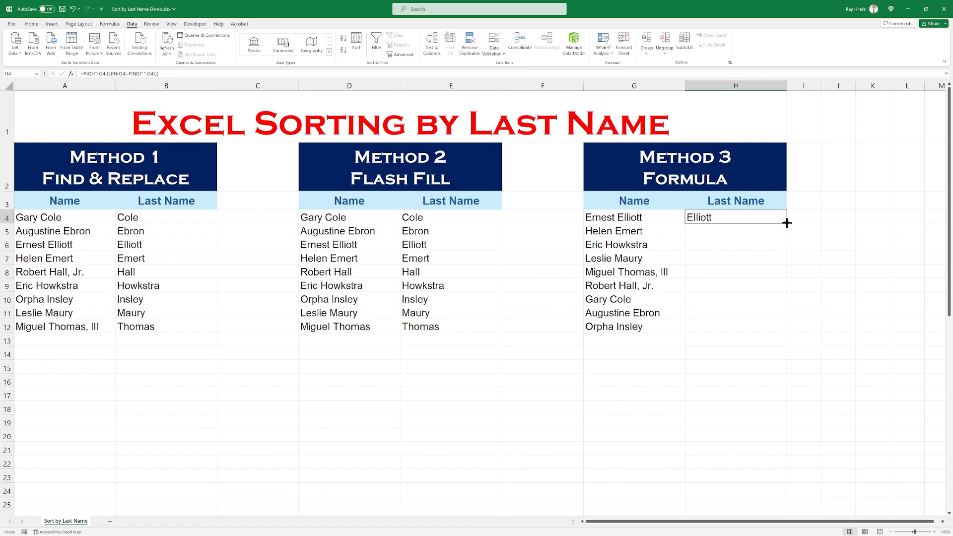
left_click_drag(787, 222, 788, 235)
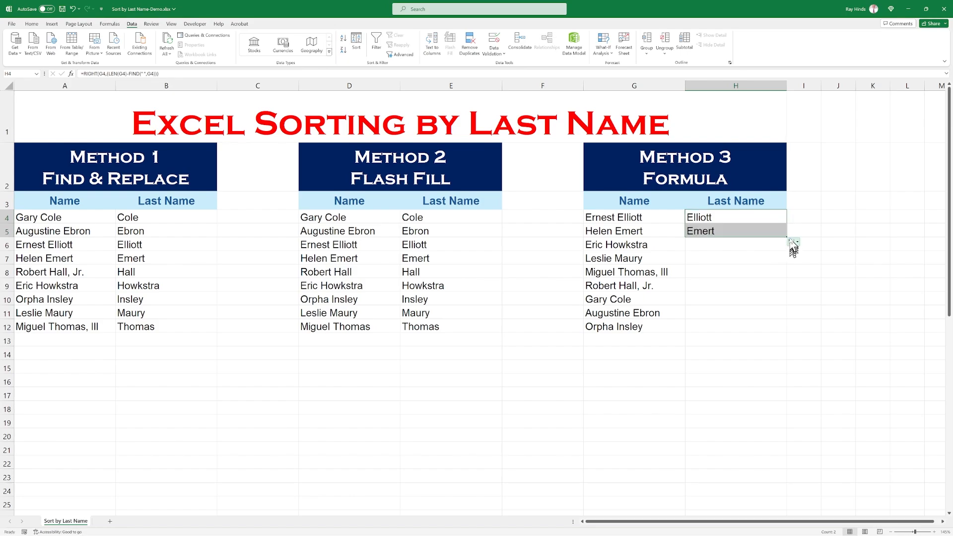
left_click_drag(787, 237, 783, 330)
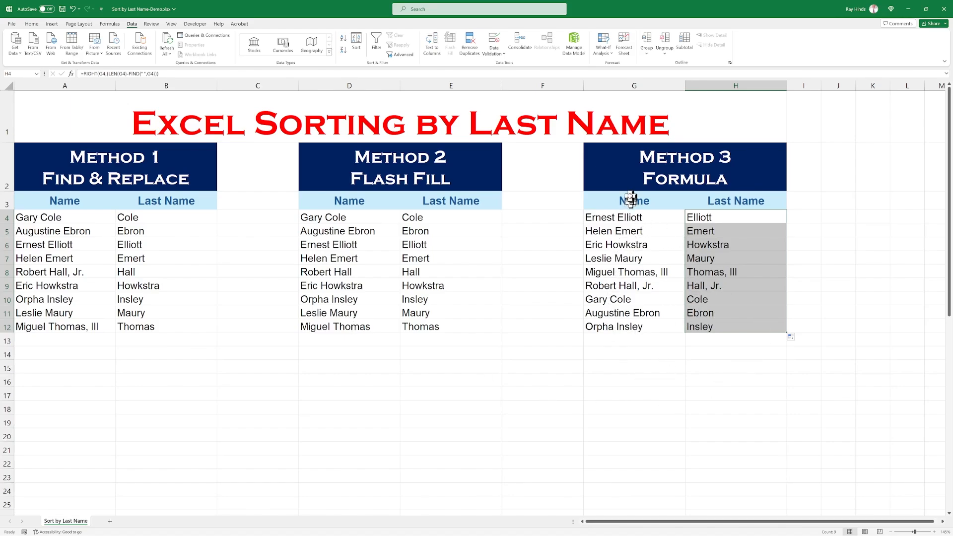
Custom sort the Method 3 table, G3:H12 with headers, by Last Name on cell values from A to Z.
left_click_drag(628, 200, 741, 328)
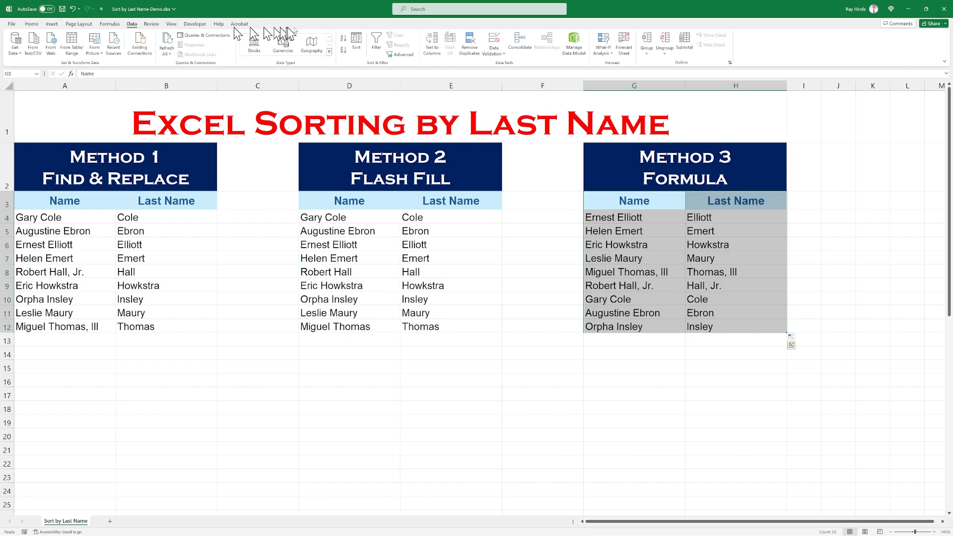
left_click(357, 44)
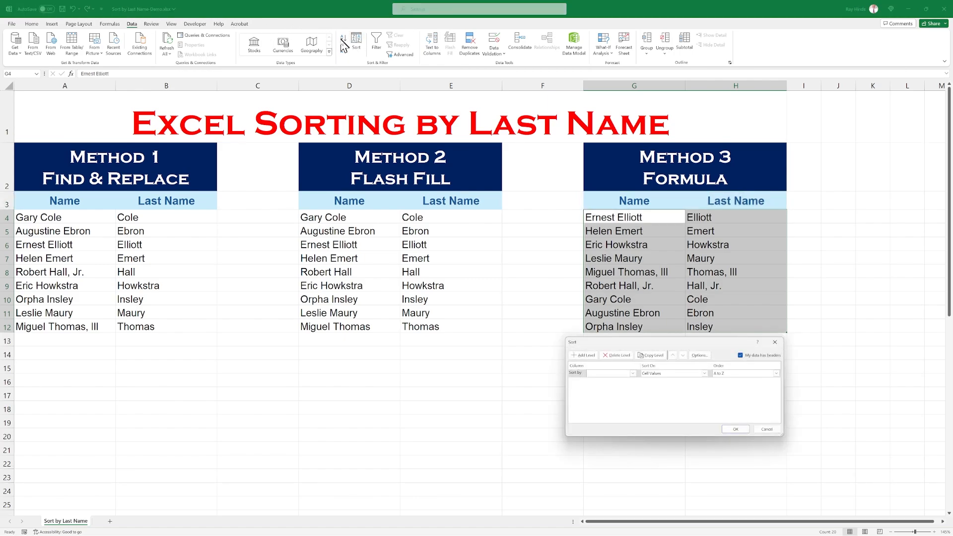
left_click(634, 374)
left_click(615, 386)
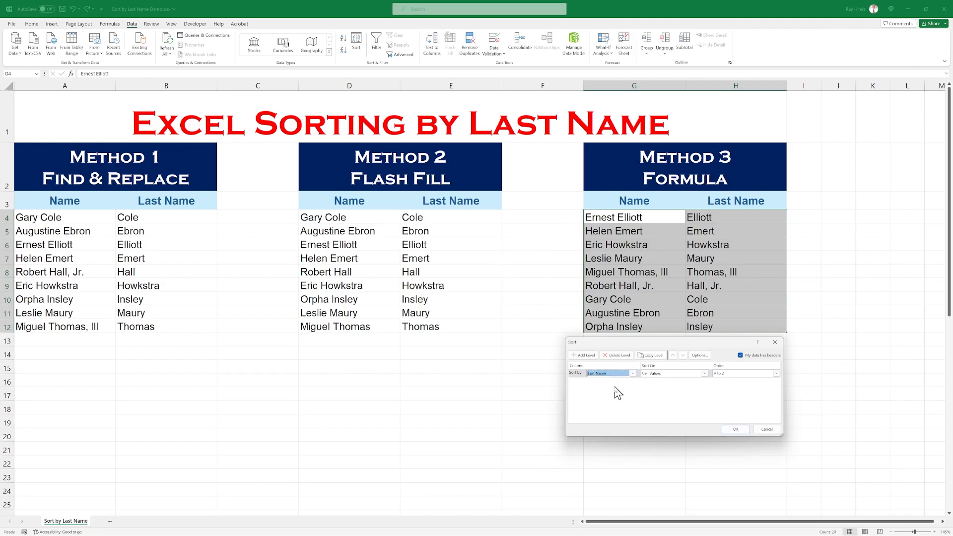
left_click(735, 430)
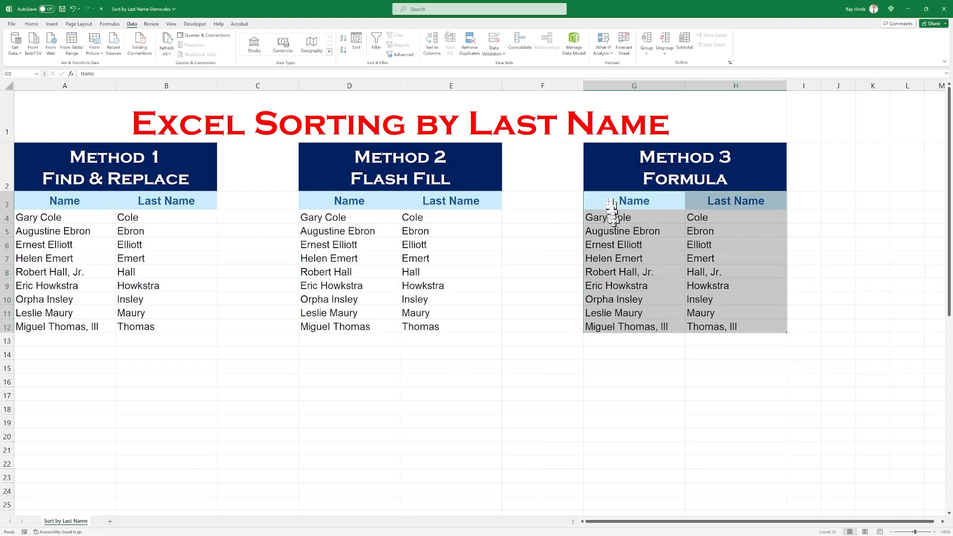